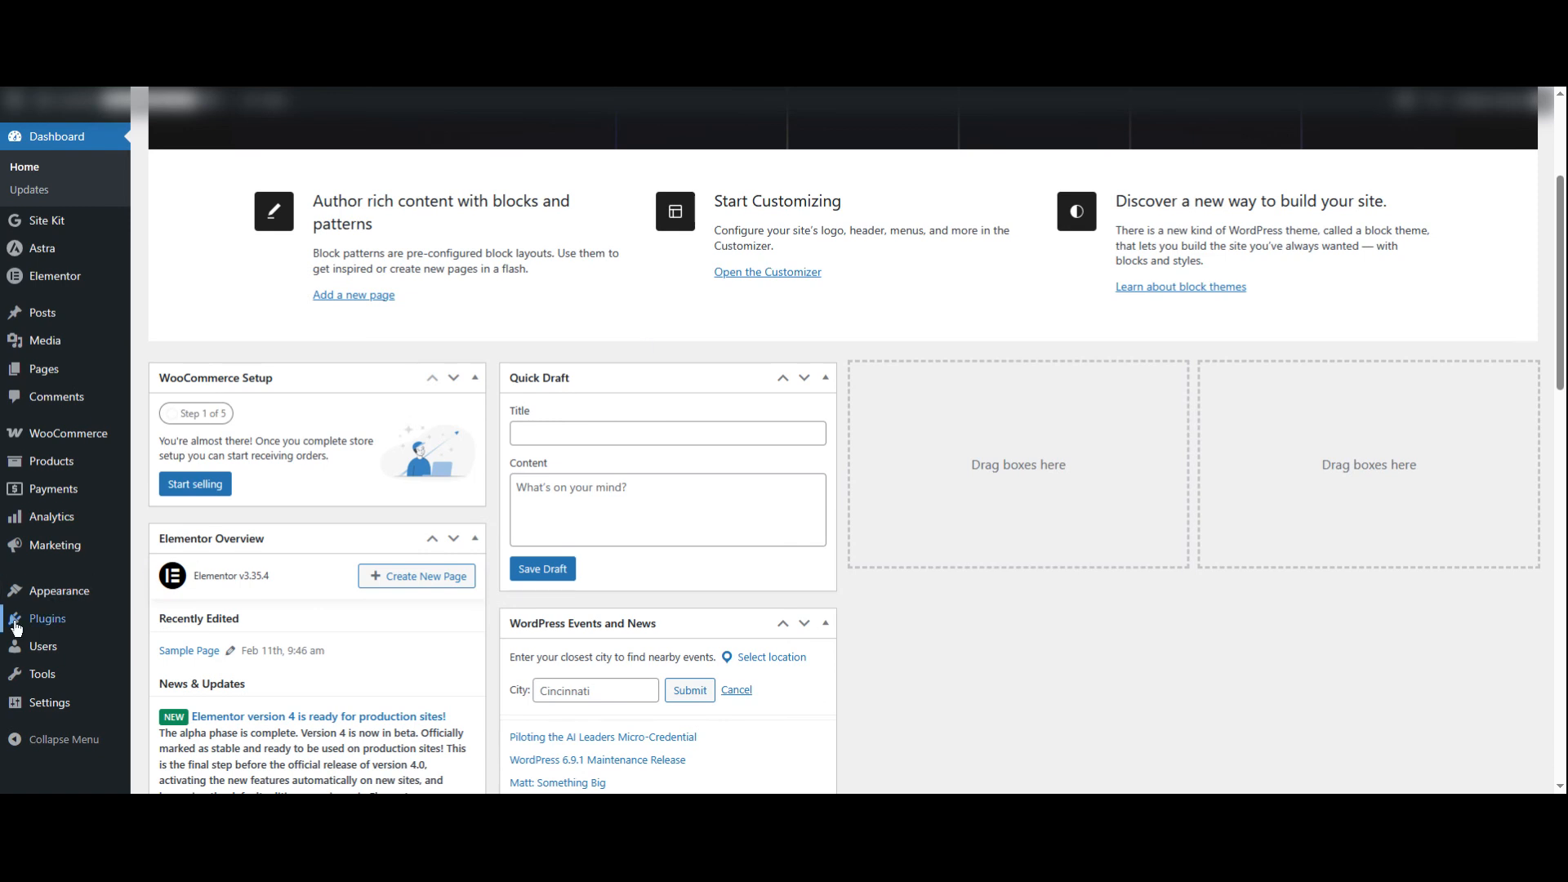
Look through the Essential Addons elements and switch to another widget category.
mouse_move(33, 619)
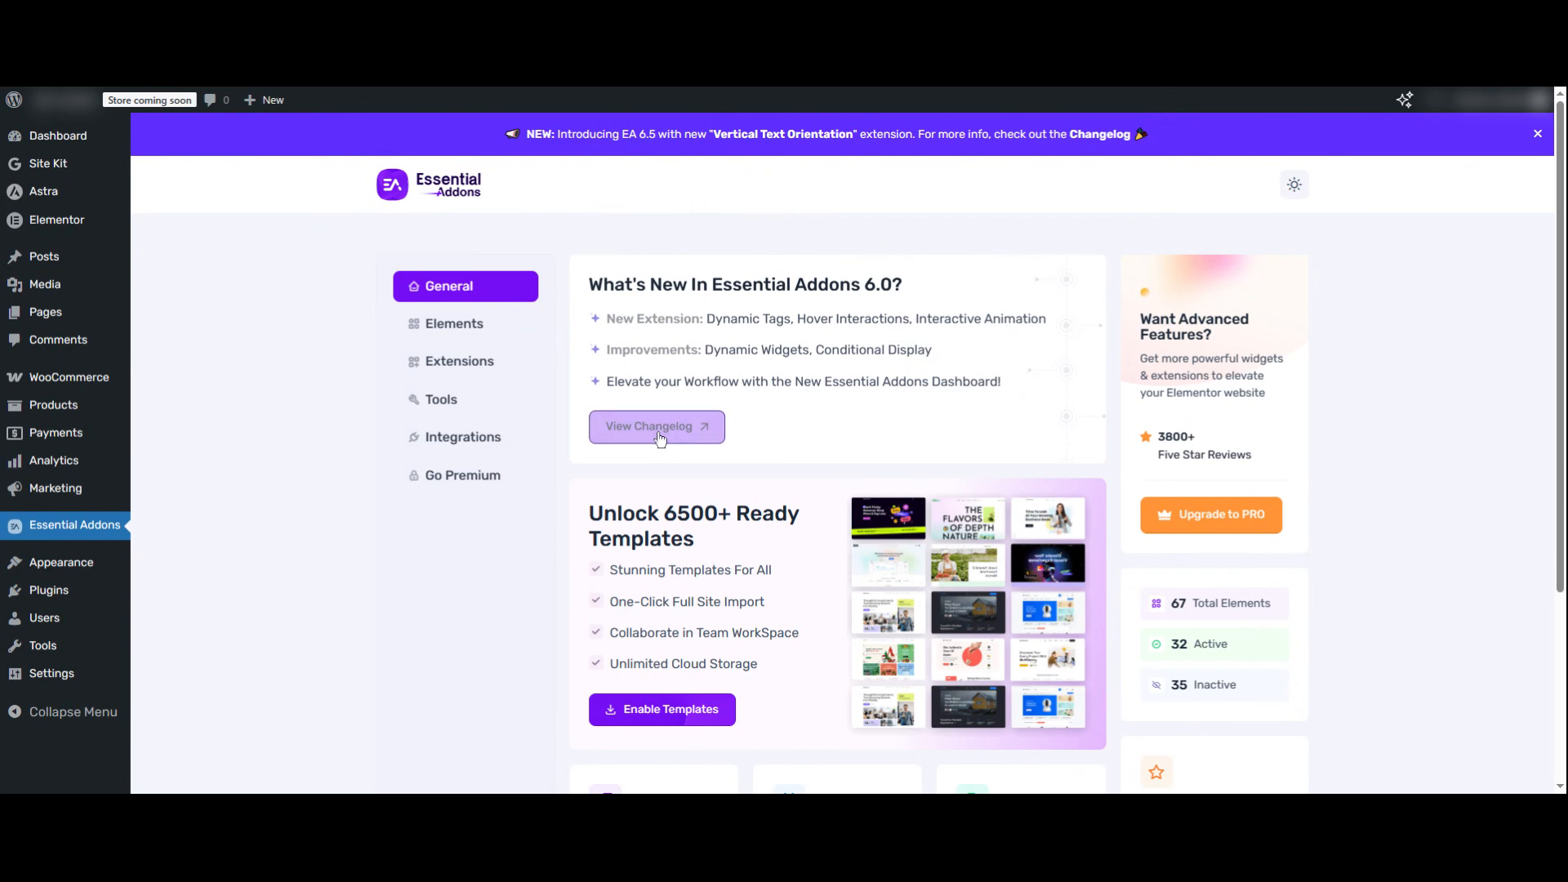
left_click(478, 328)
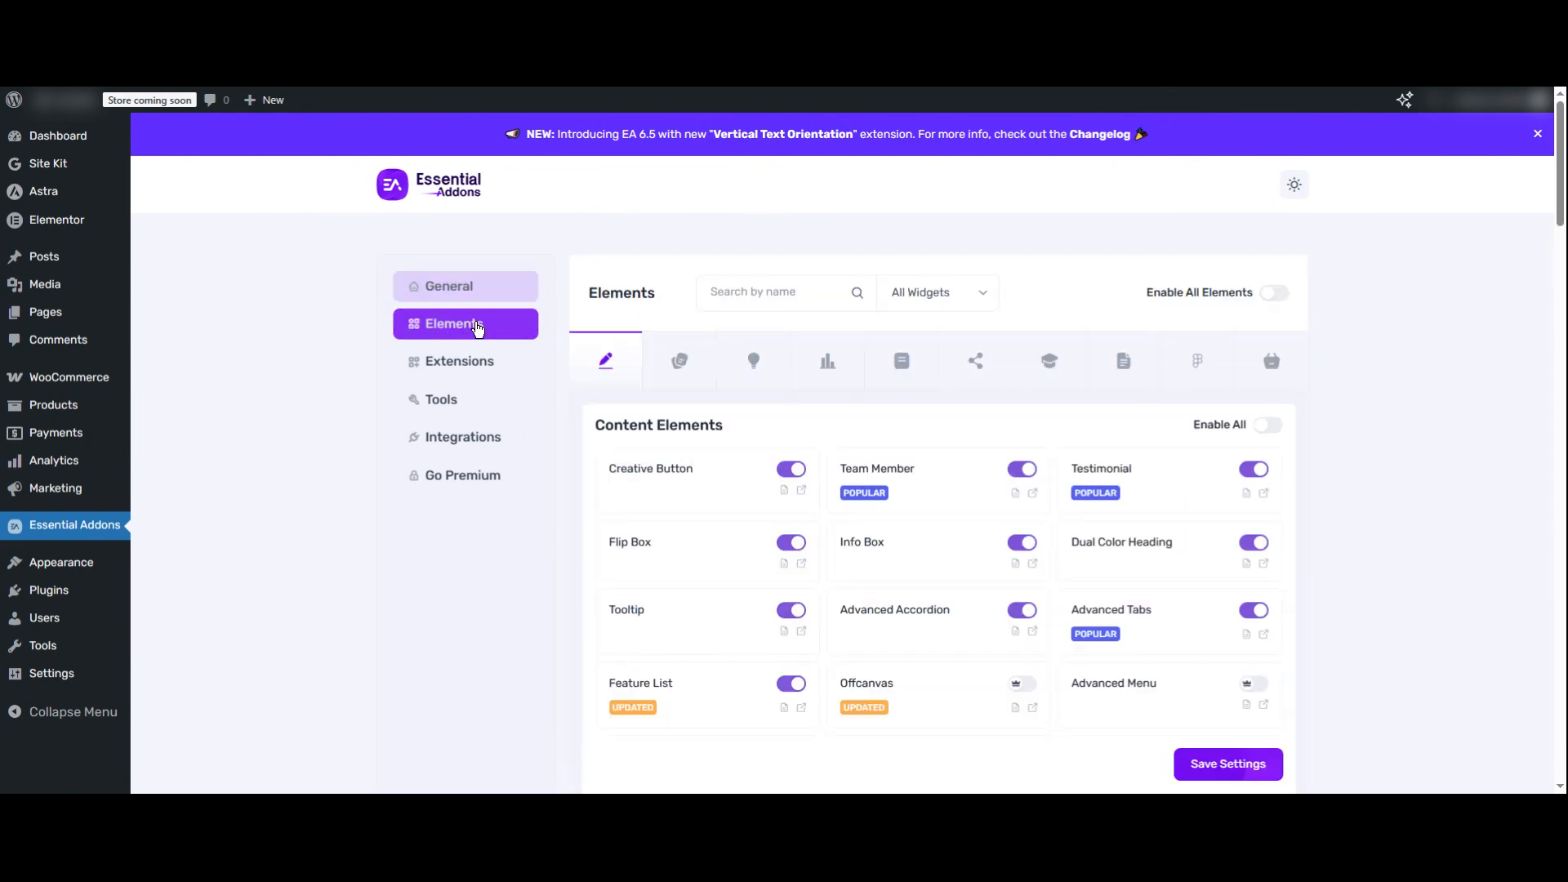
left_click(828, 364)
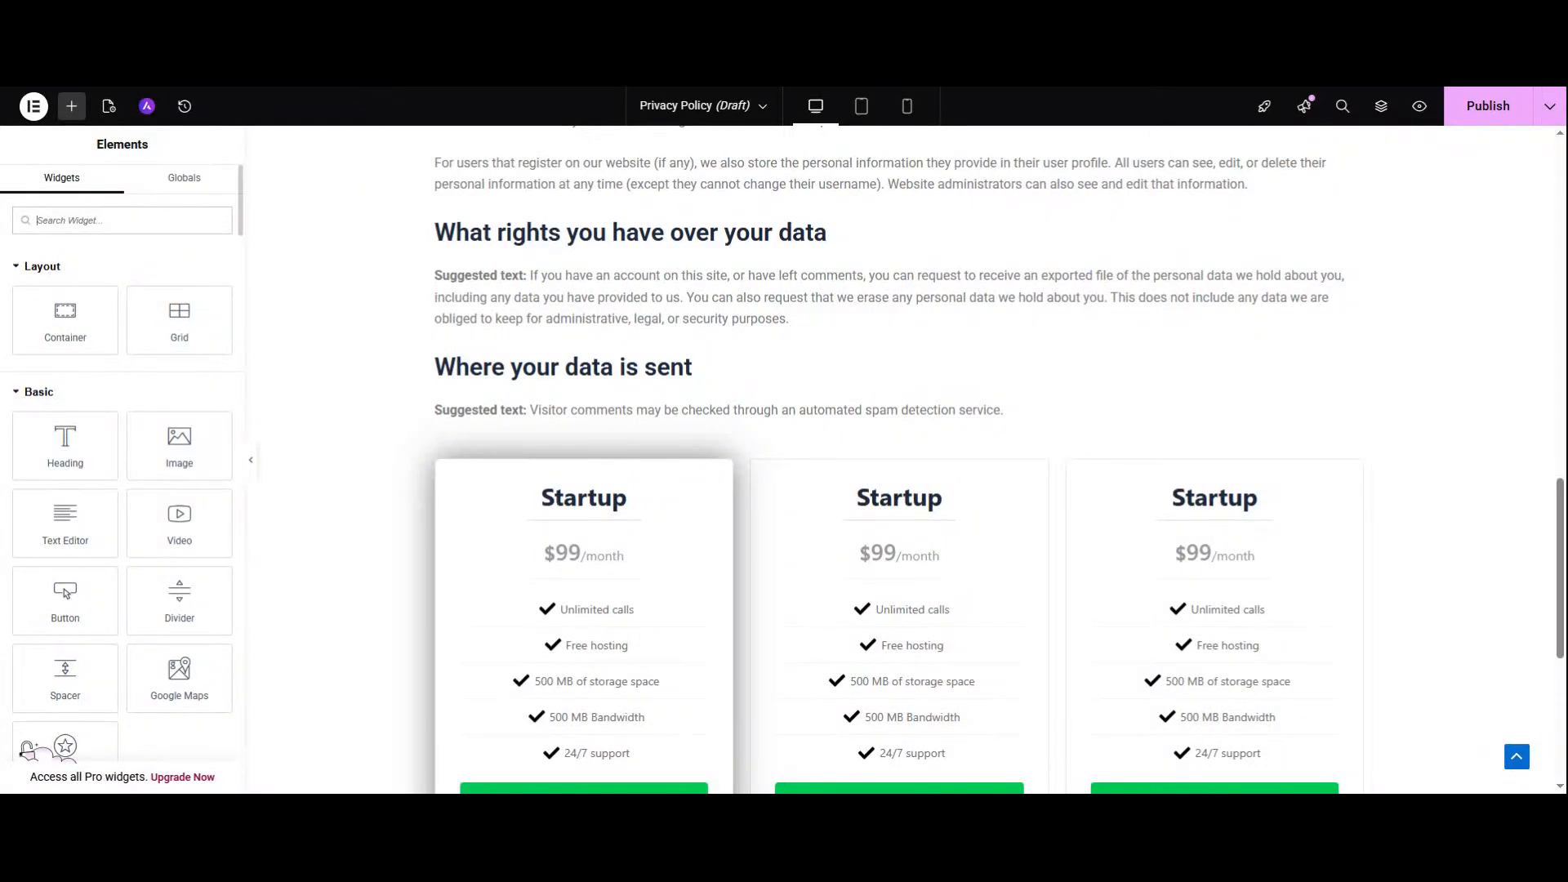
Search the widget library for "prici" and look over the existing pricing tables on the Privacy Policy page.
type("pri")
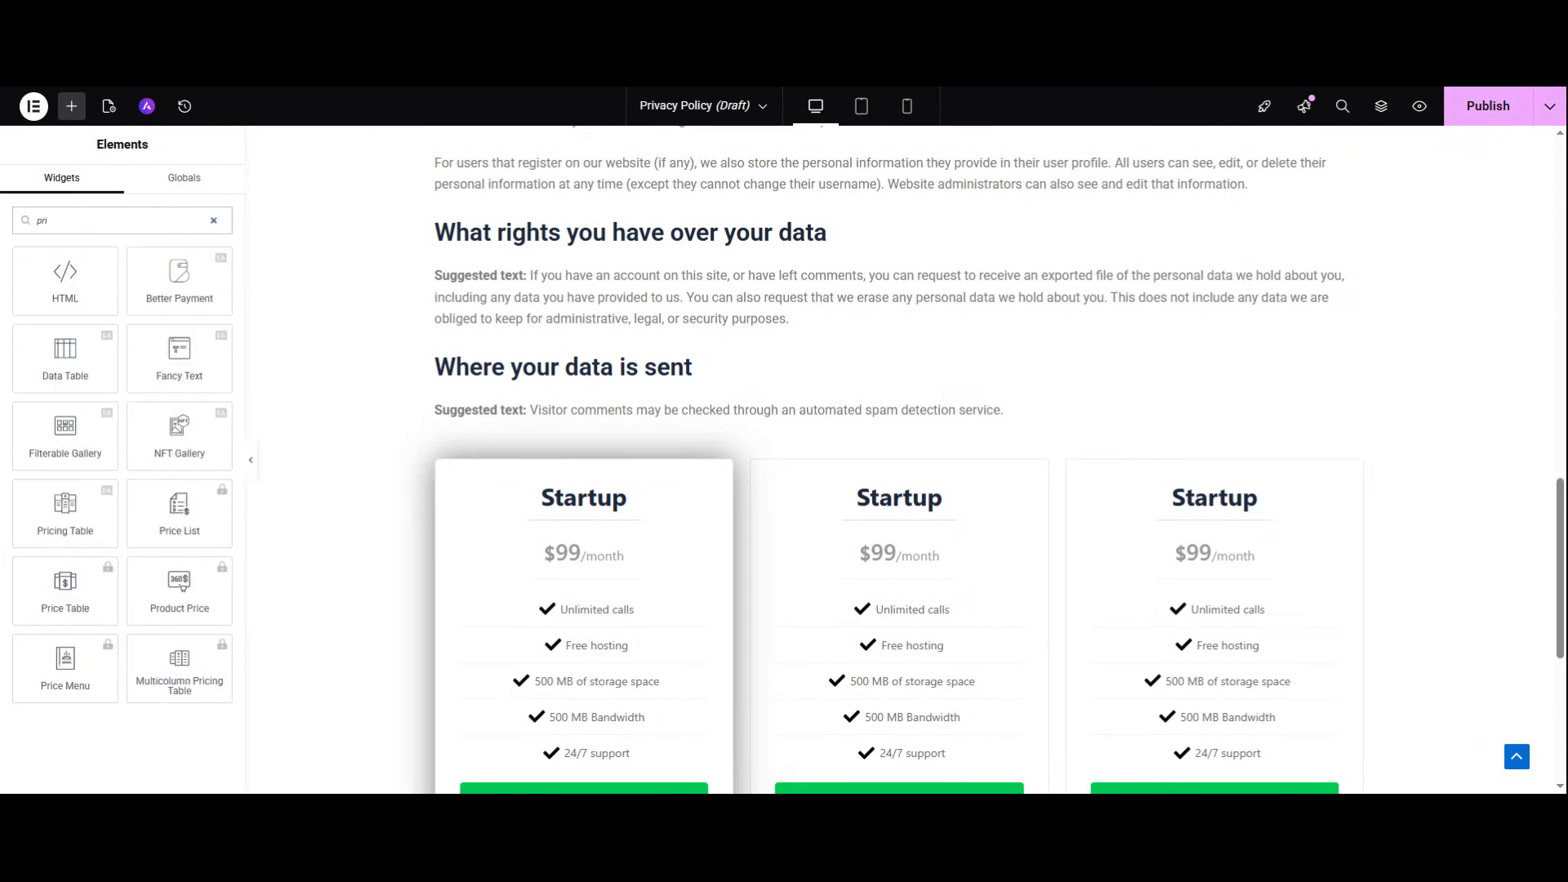
type("ci")
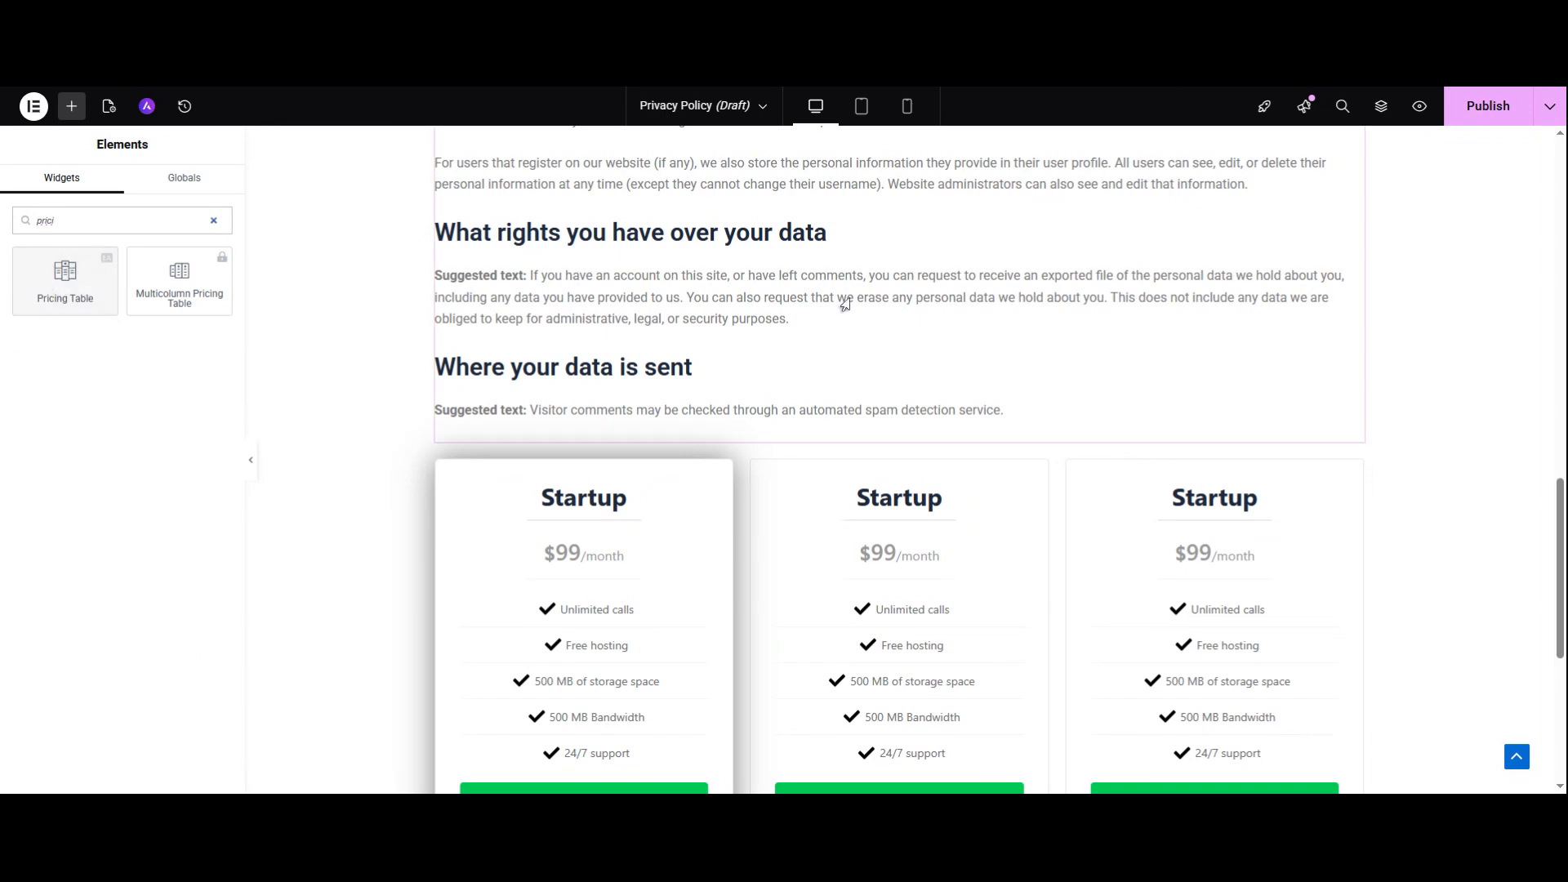
scroll(839, 297, "down", 3)
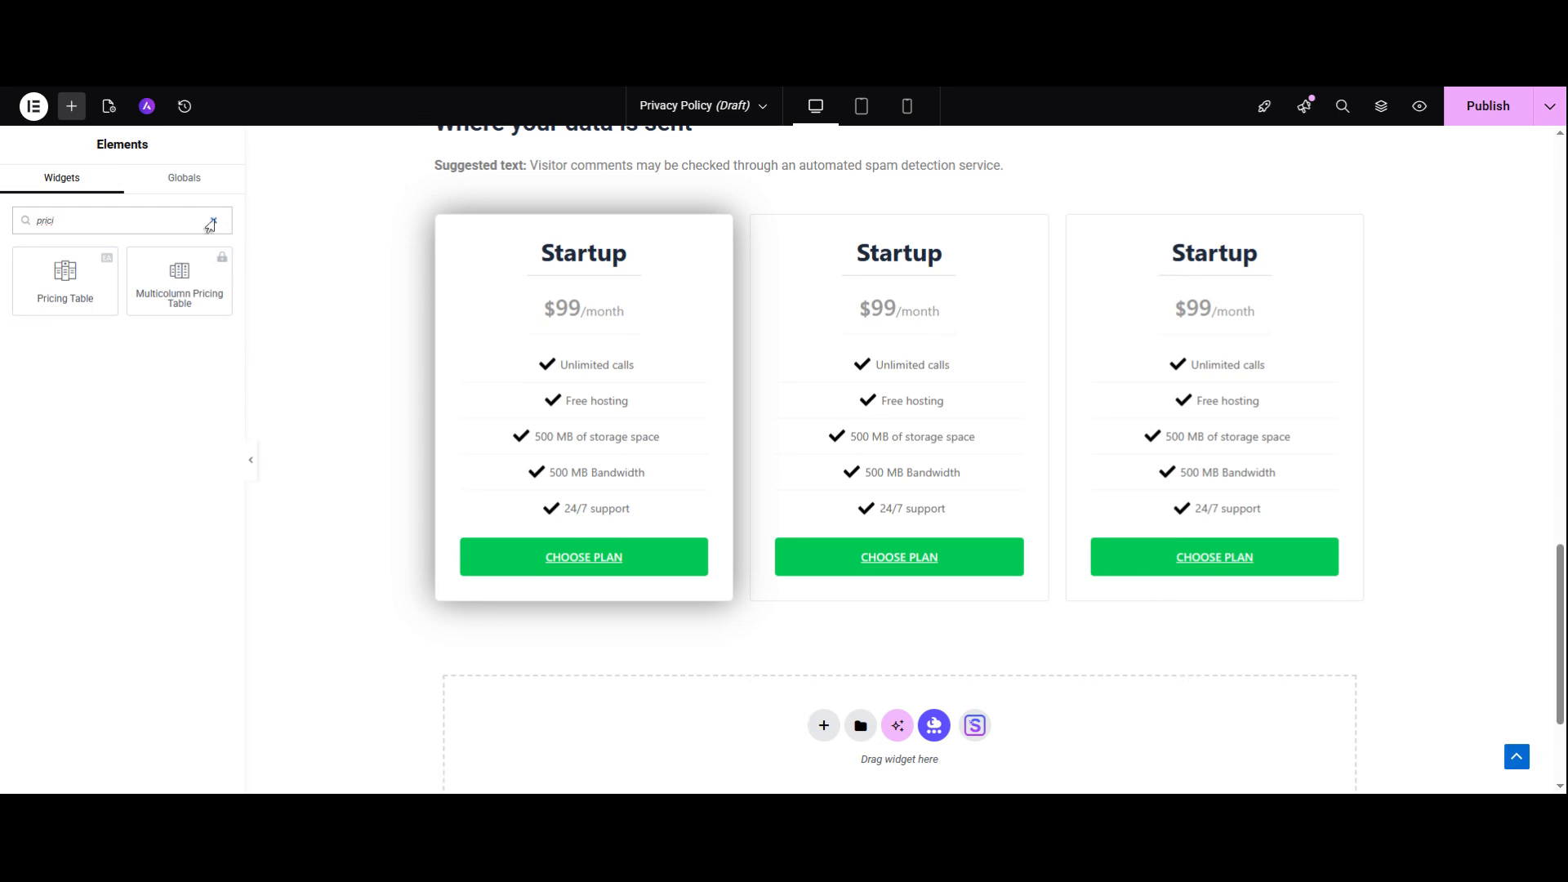
left_click(213, 221)
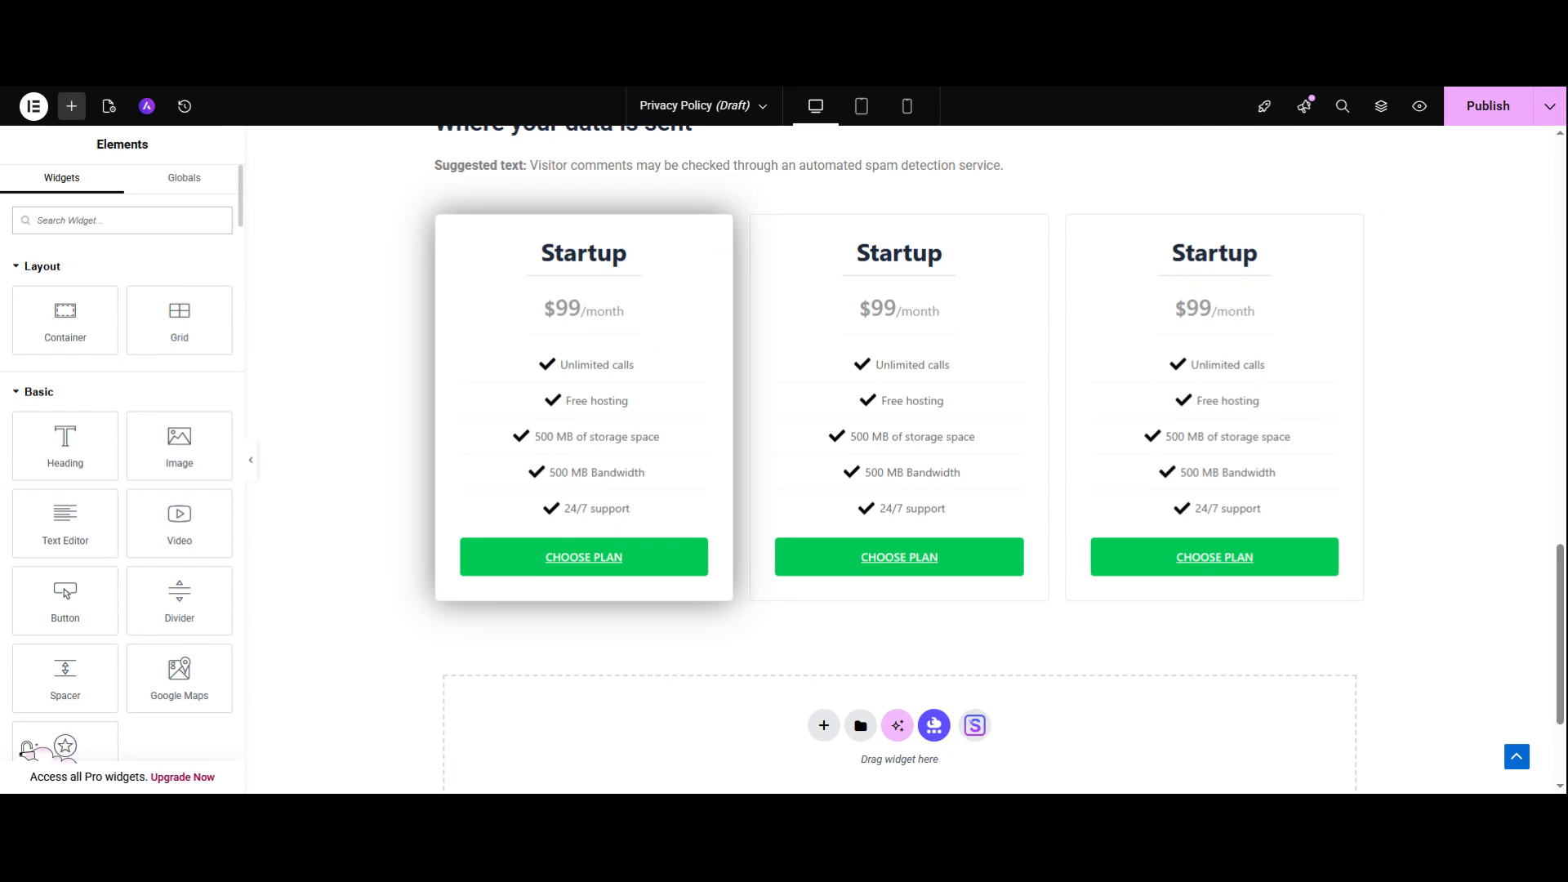
type("prici")
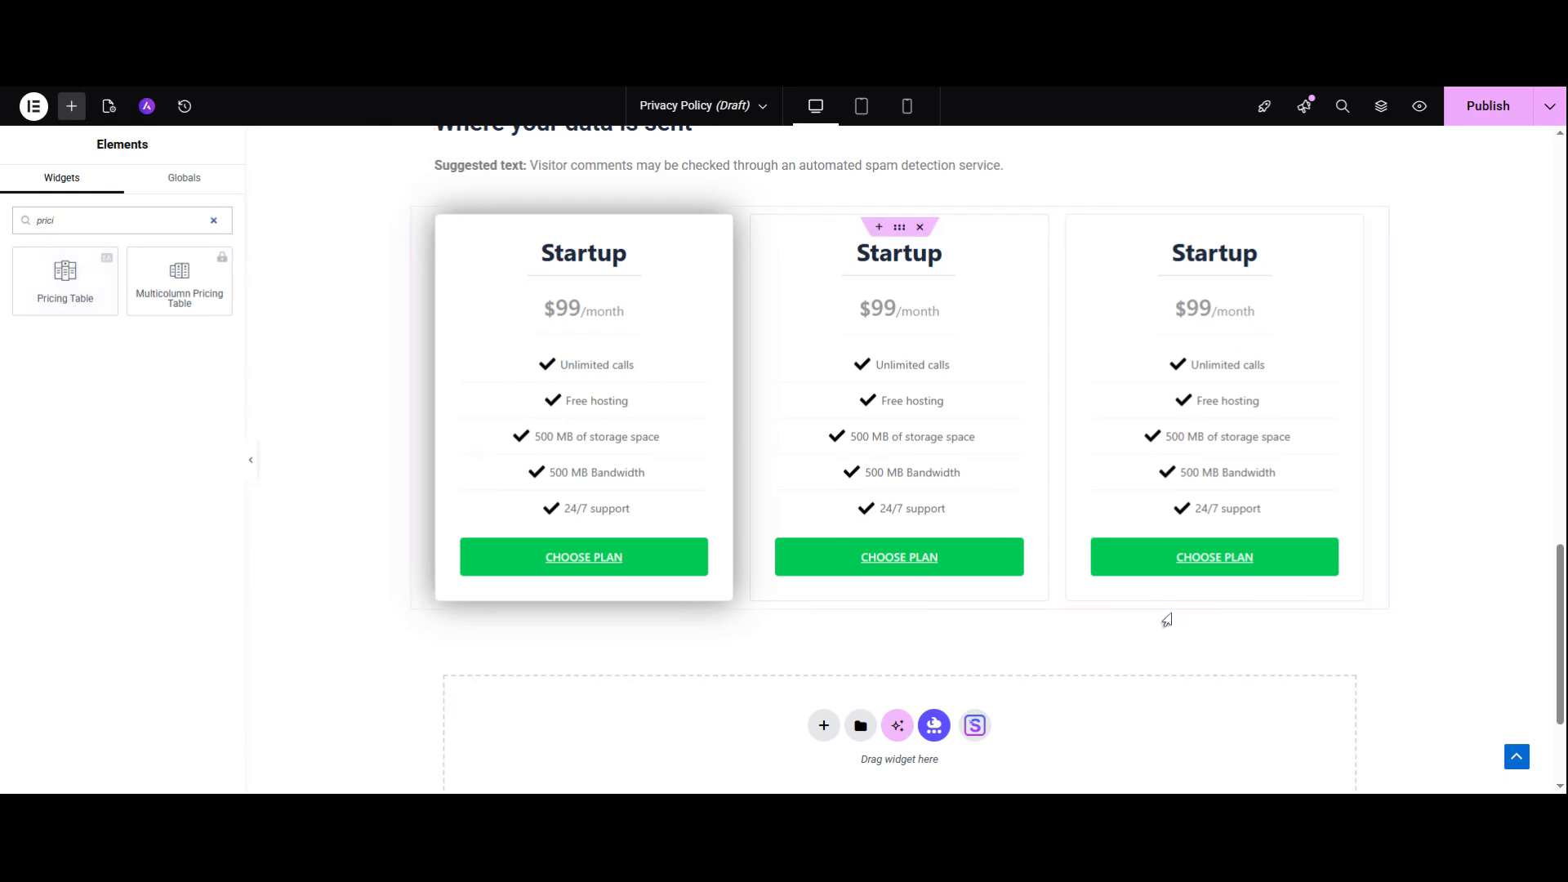
Insert a three-column, one-row grid container below the existing row of pricing tables.
left_click(823, 725)
scroll(939, 726, "down", 3)
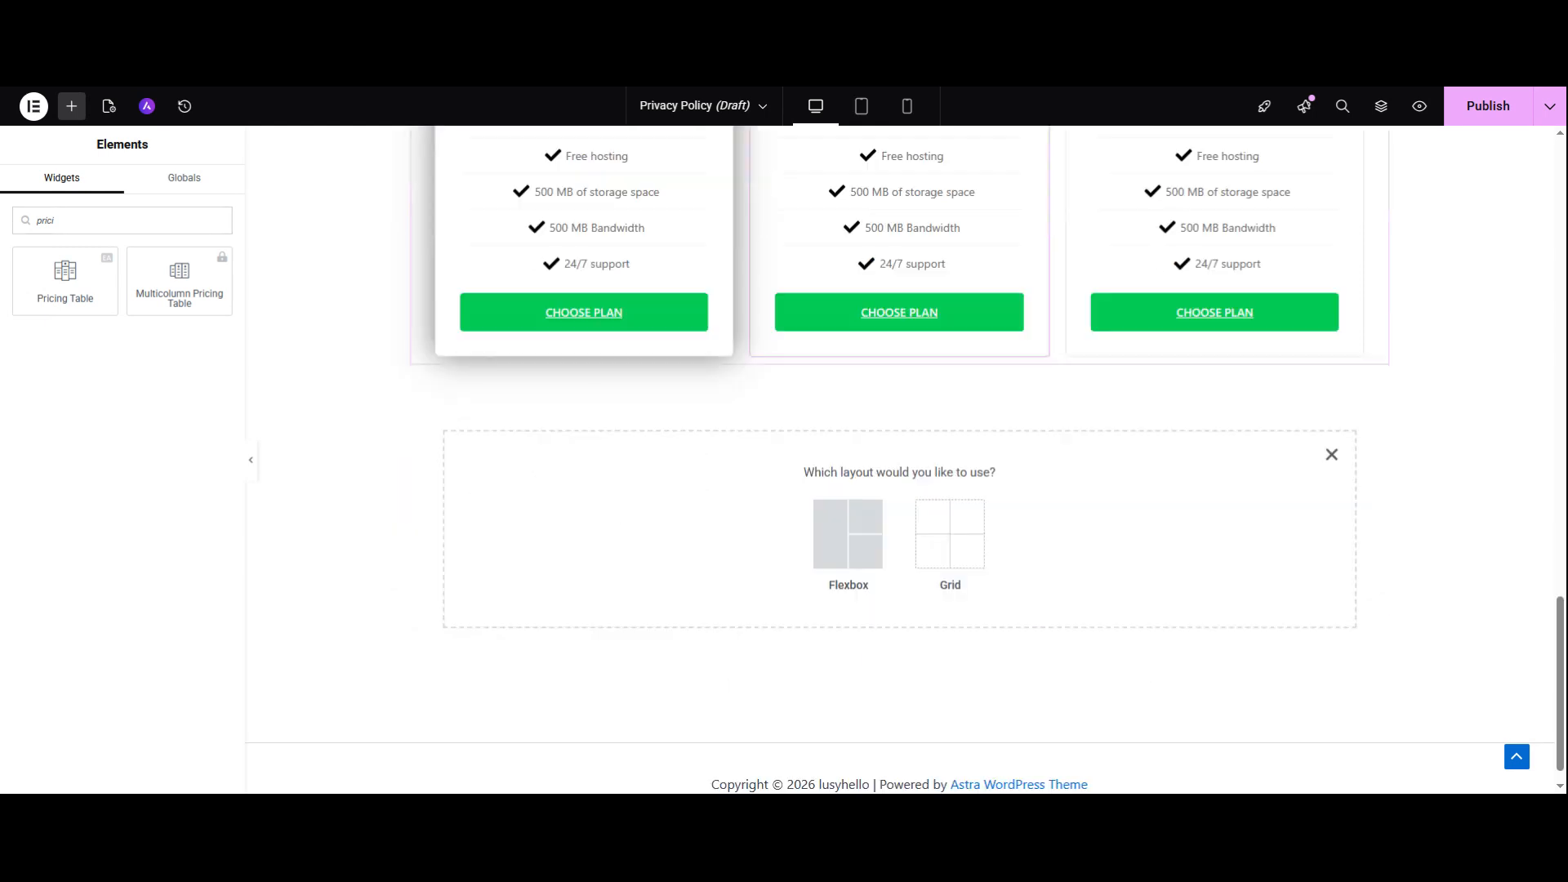
left_click(950, 535)
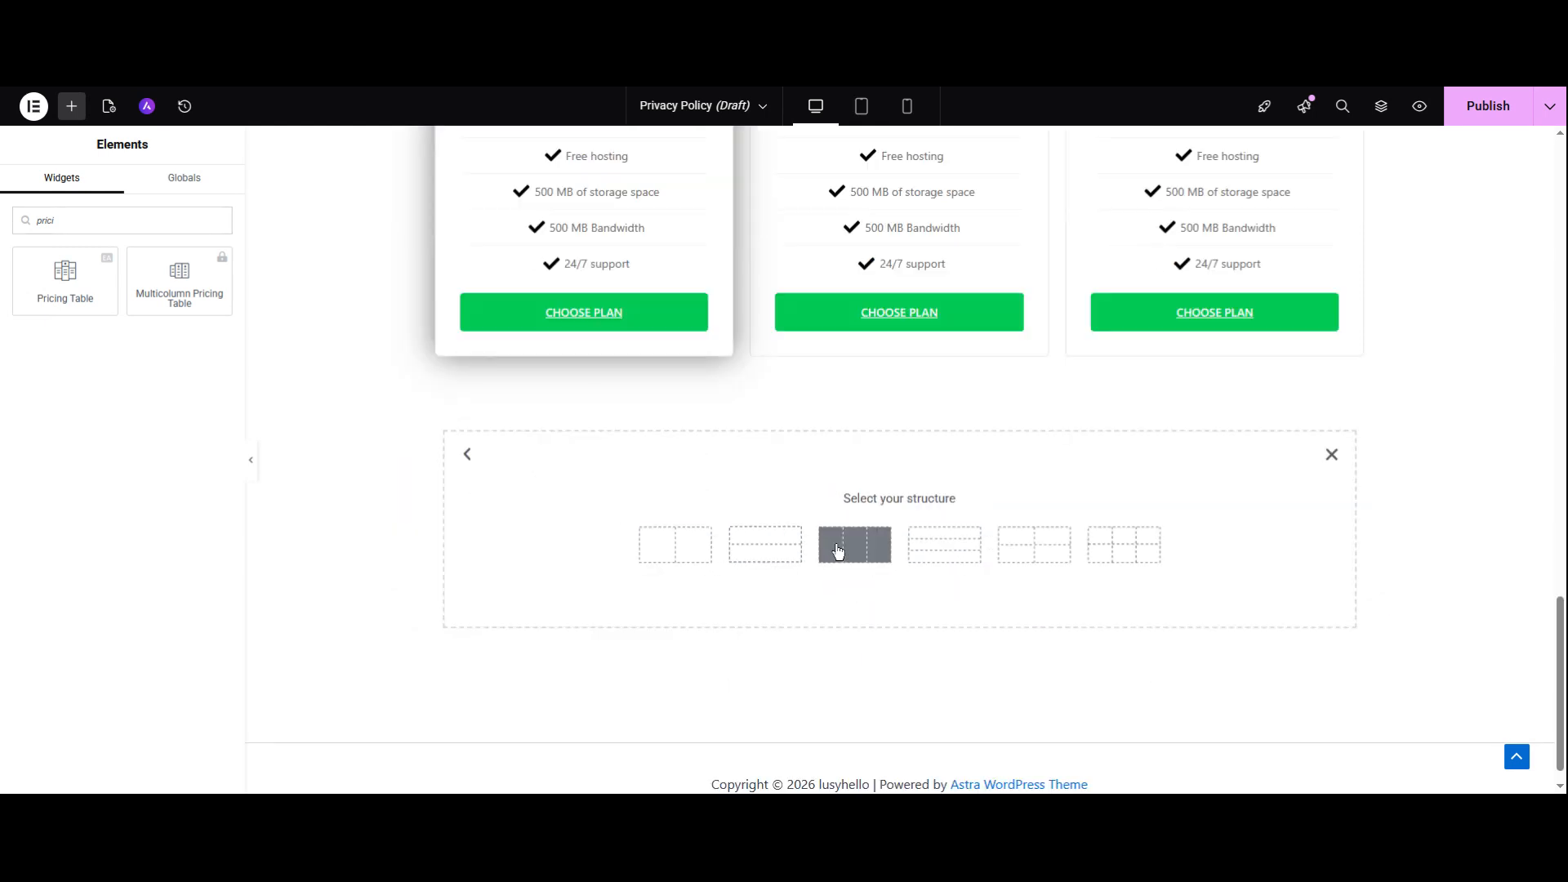
left_click(859, 564)
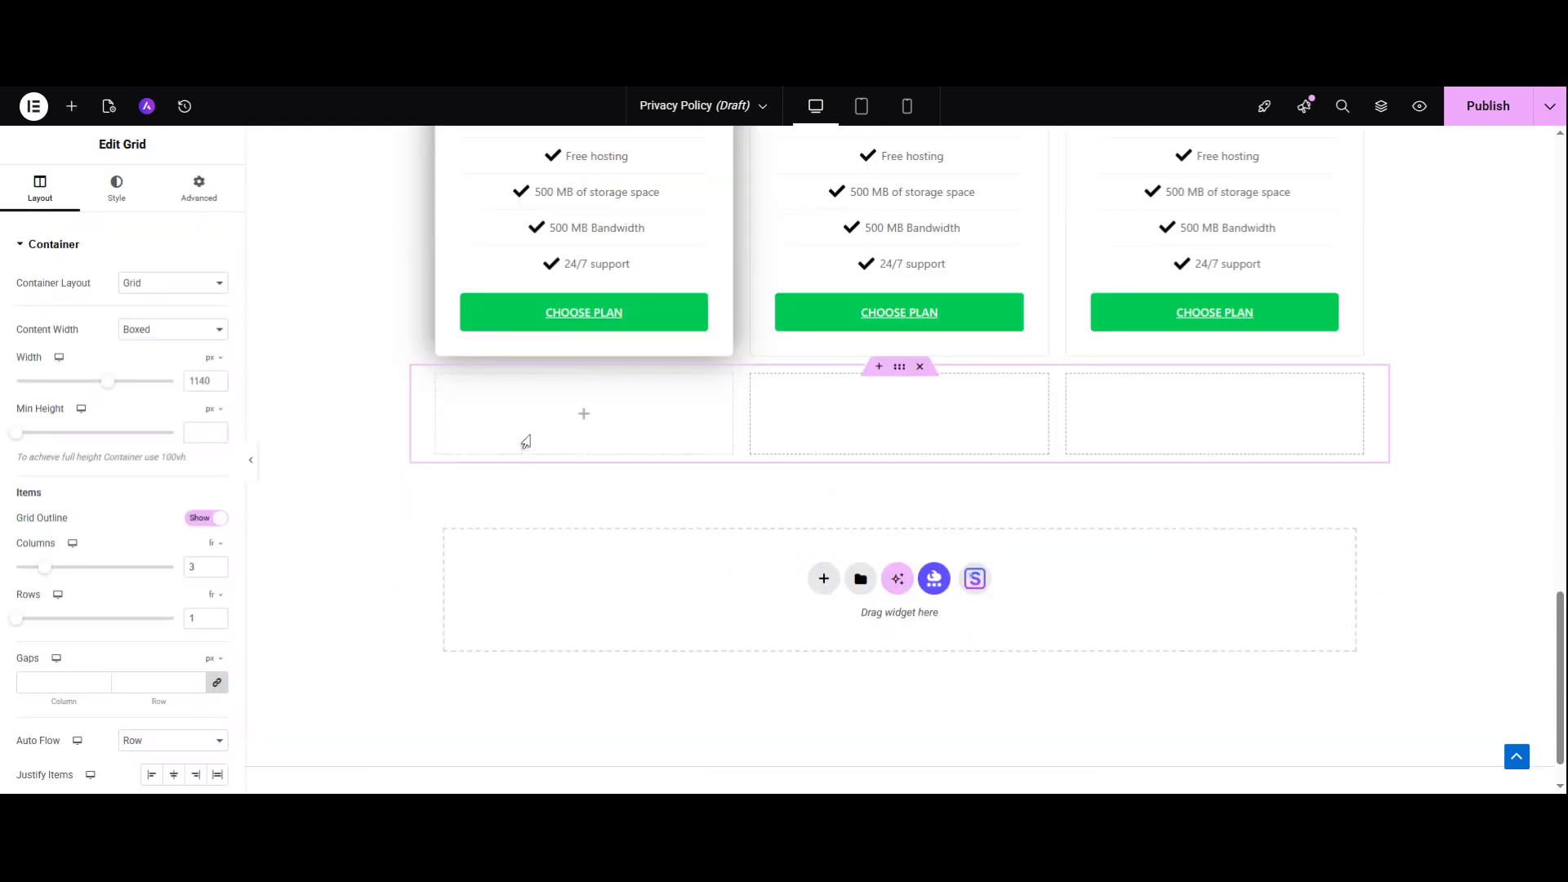
Find the Pricing Table widget and place it in the first cell of the new grid.
left_click(71, 106)
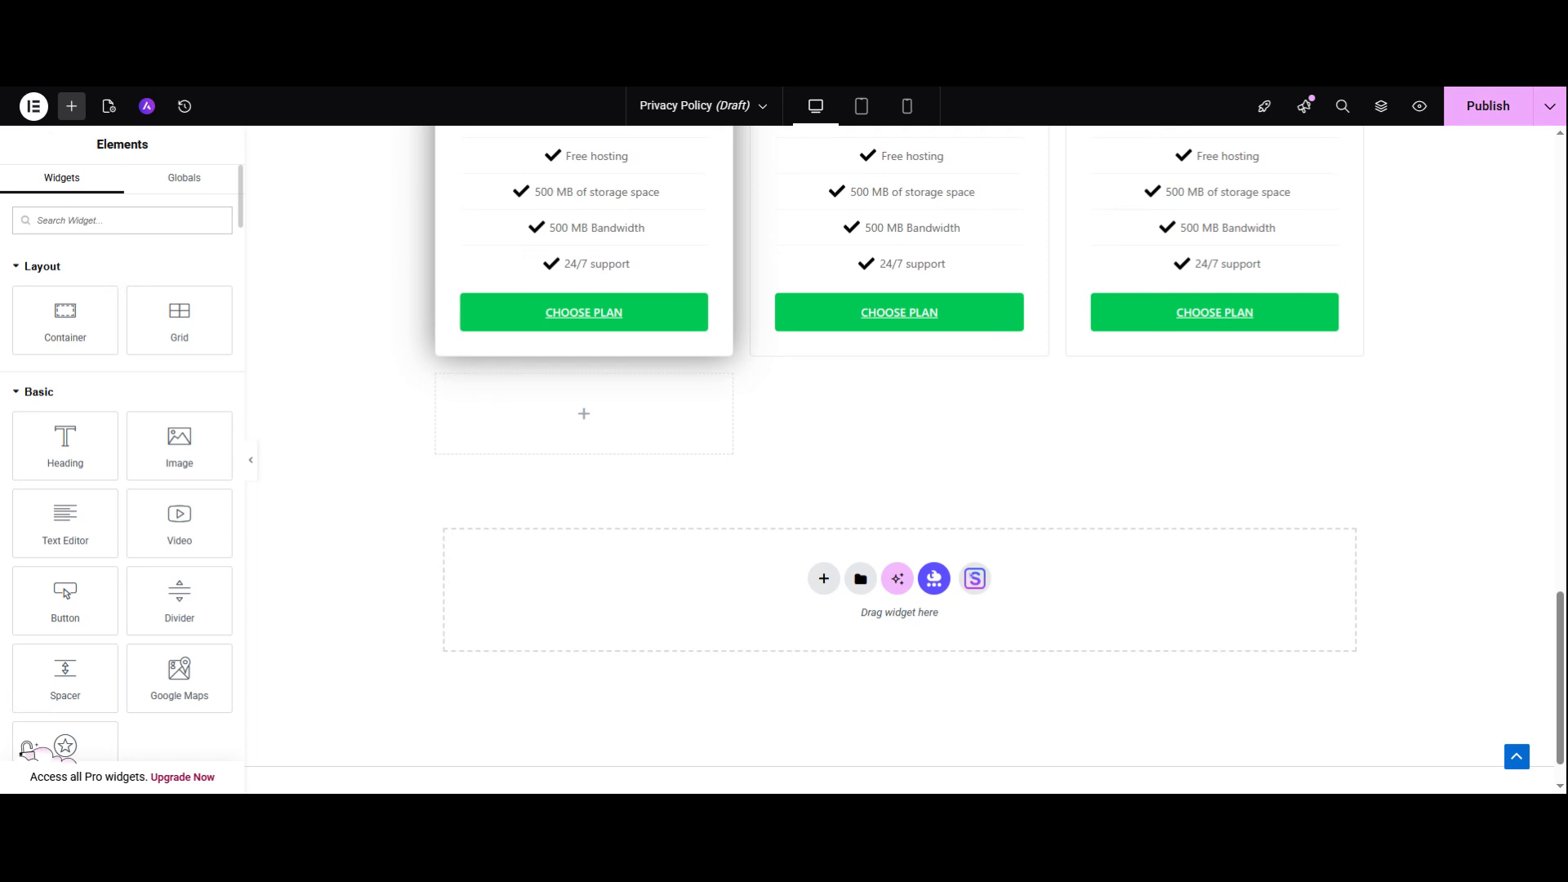
type("pric")
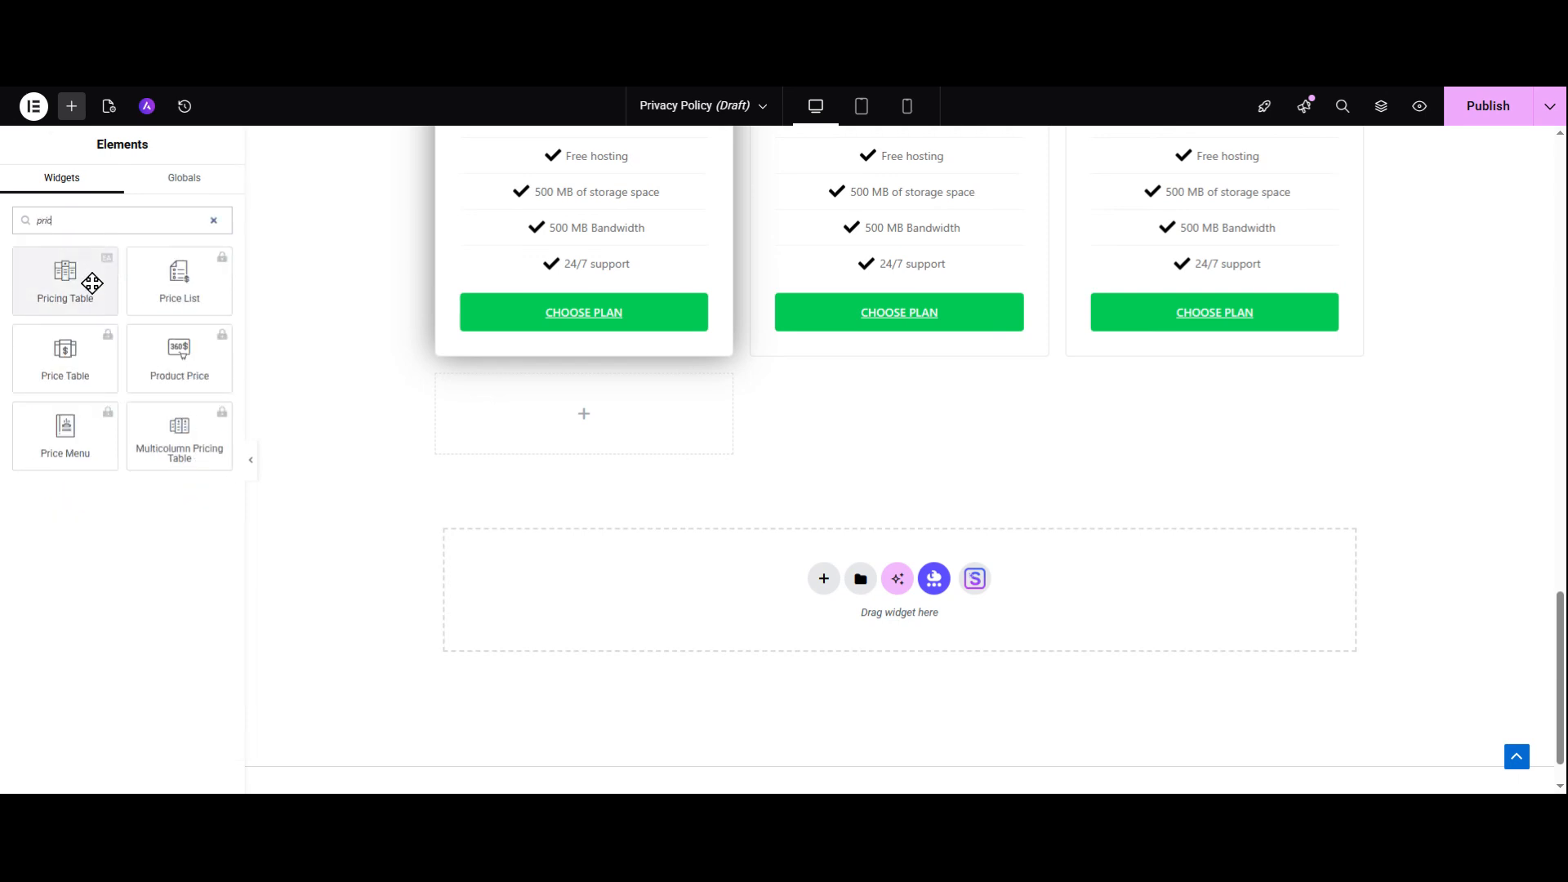
left_click_drag(101, 287, 563, 405)
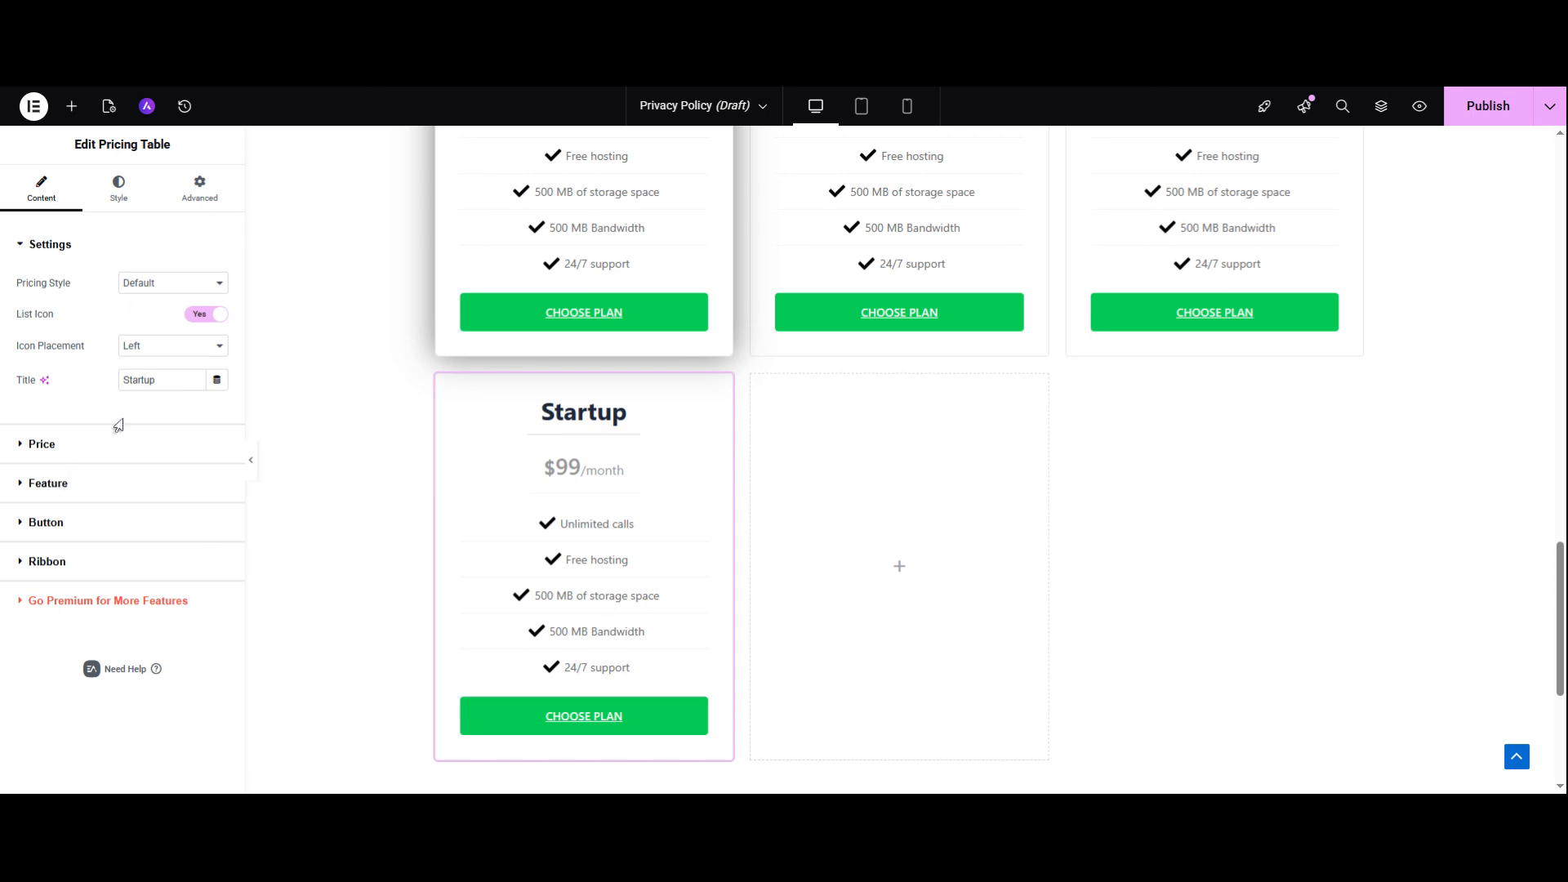
Examine the new pricing table's feature, price and button content settings.
left_click(134, 480)
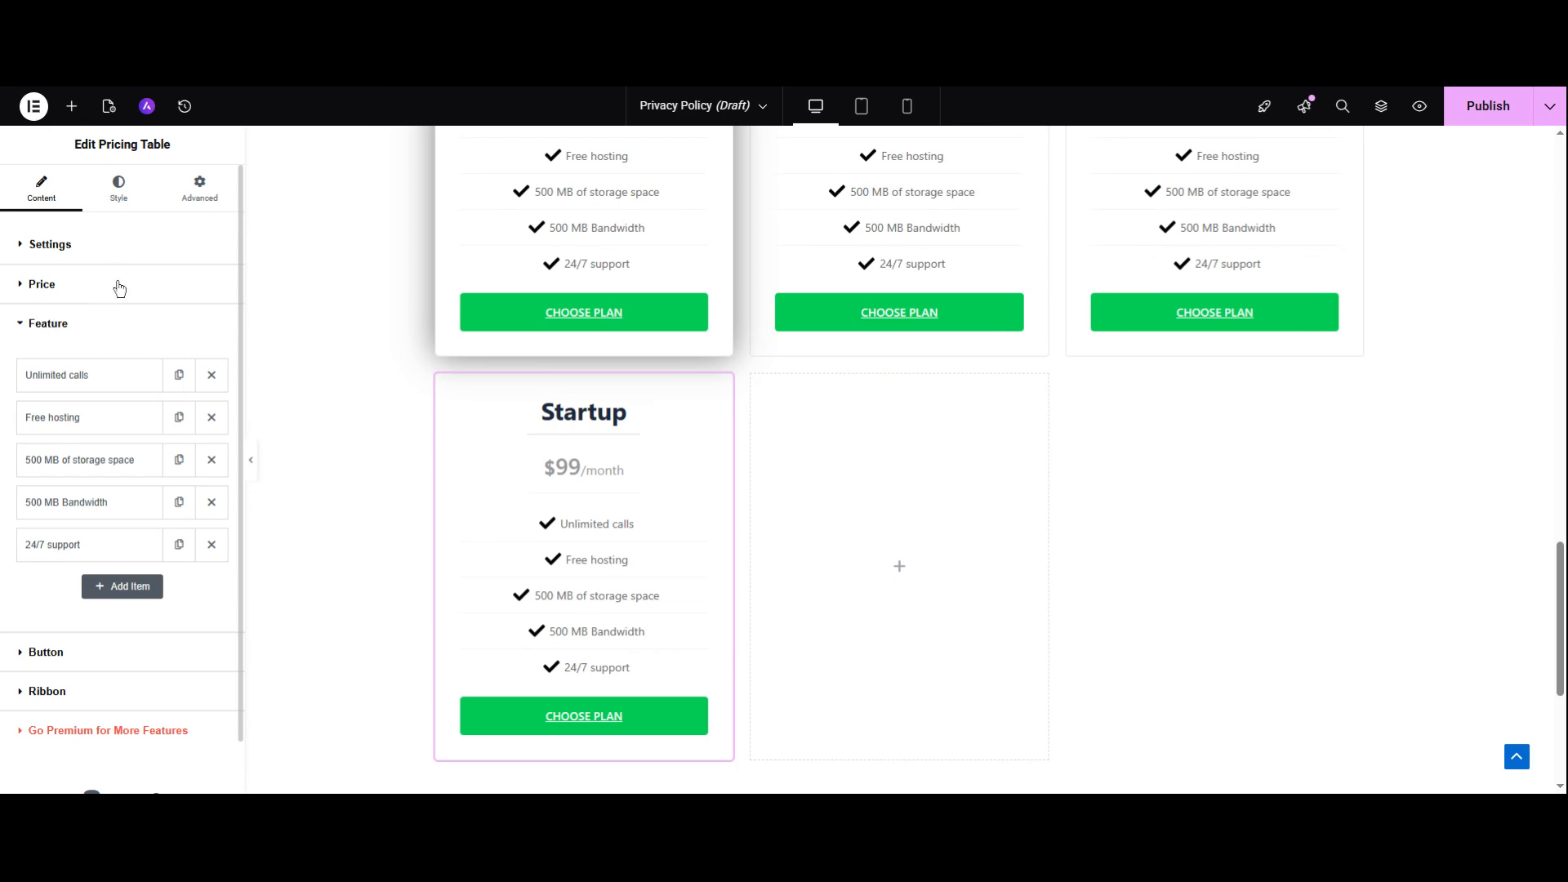
left_click(115, 283)
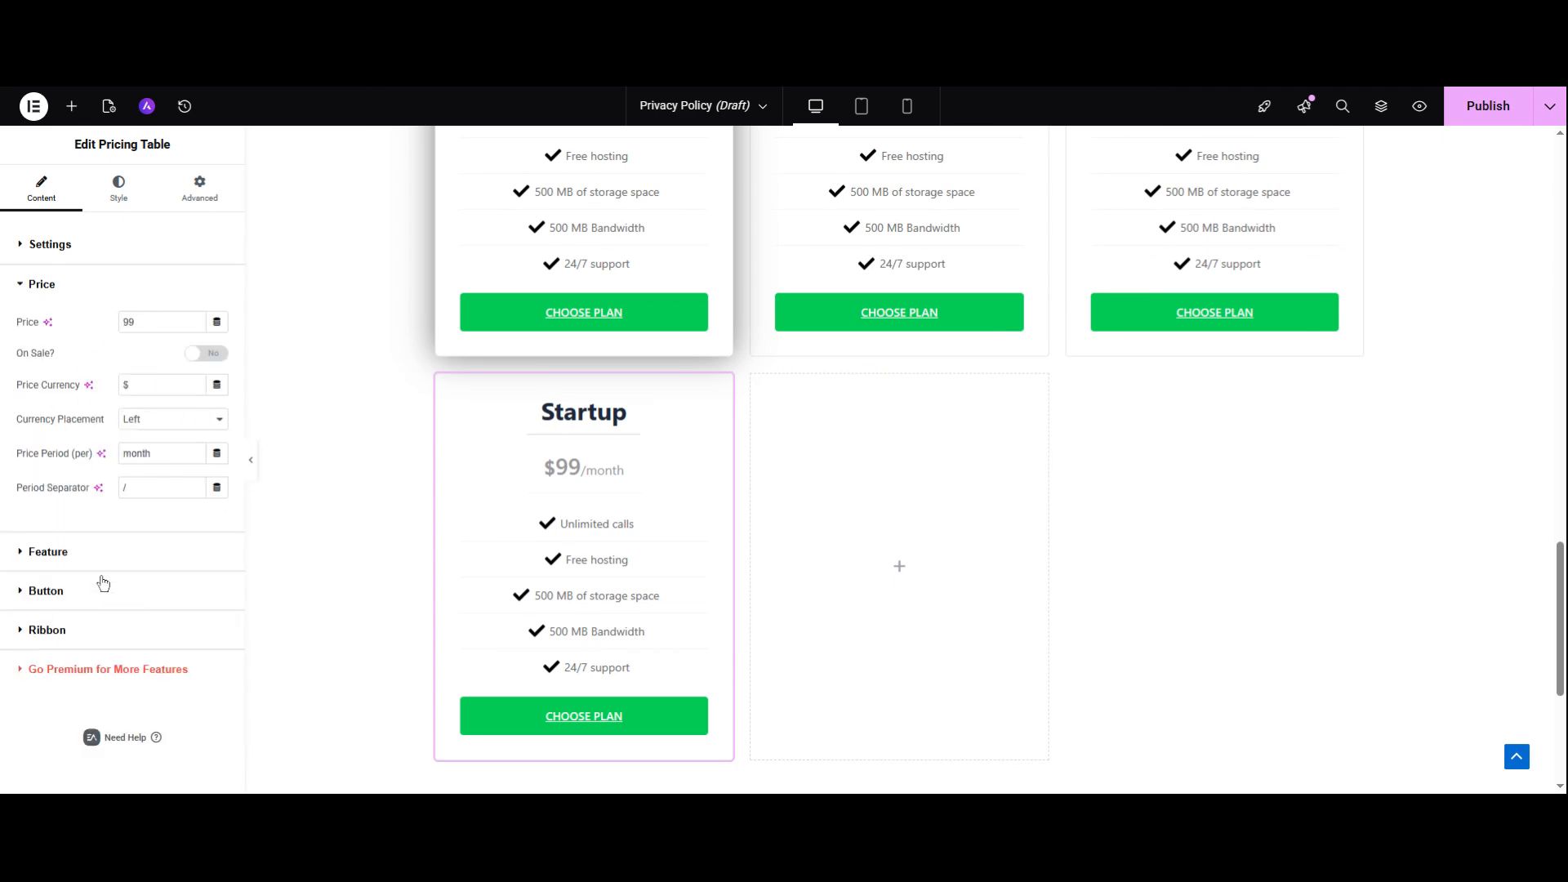
left_click(73, 551)
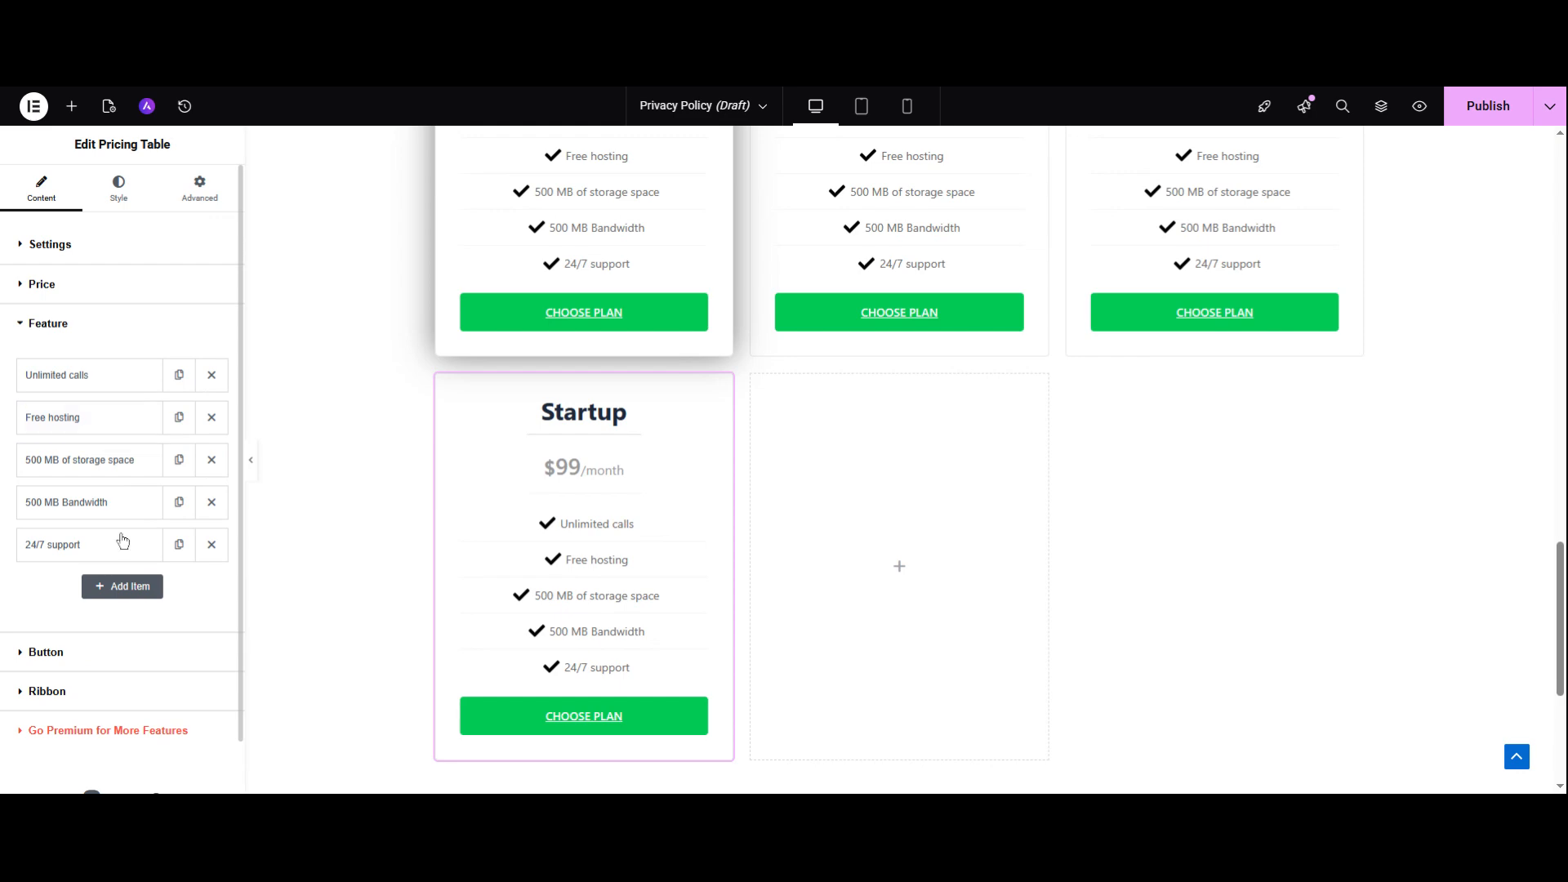
left_click(77, 651)
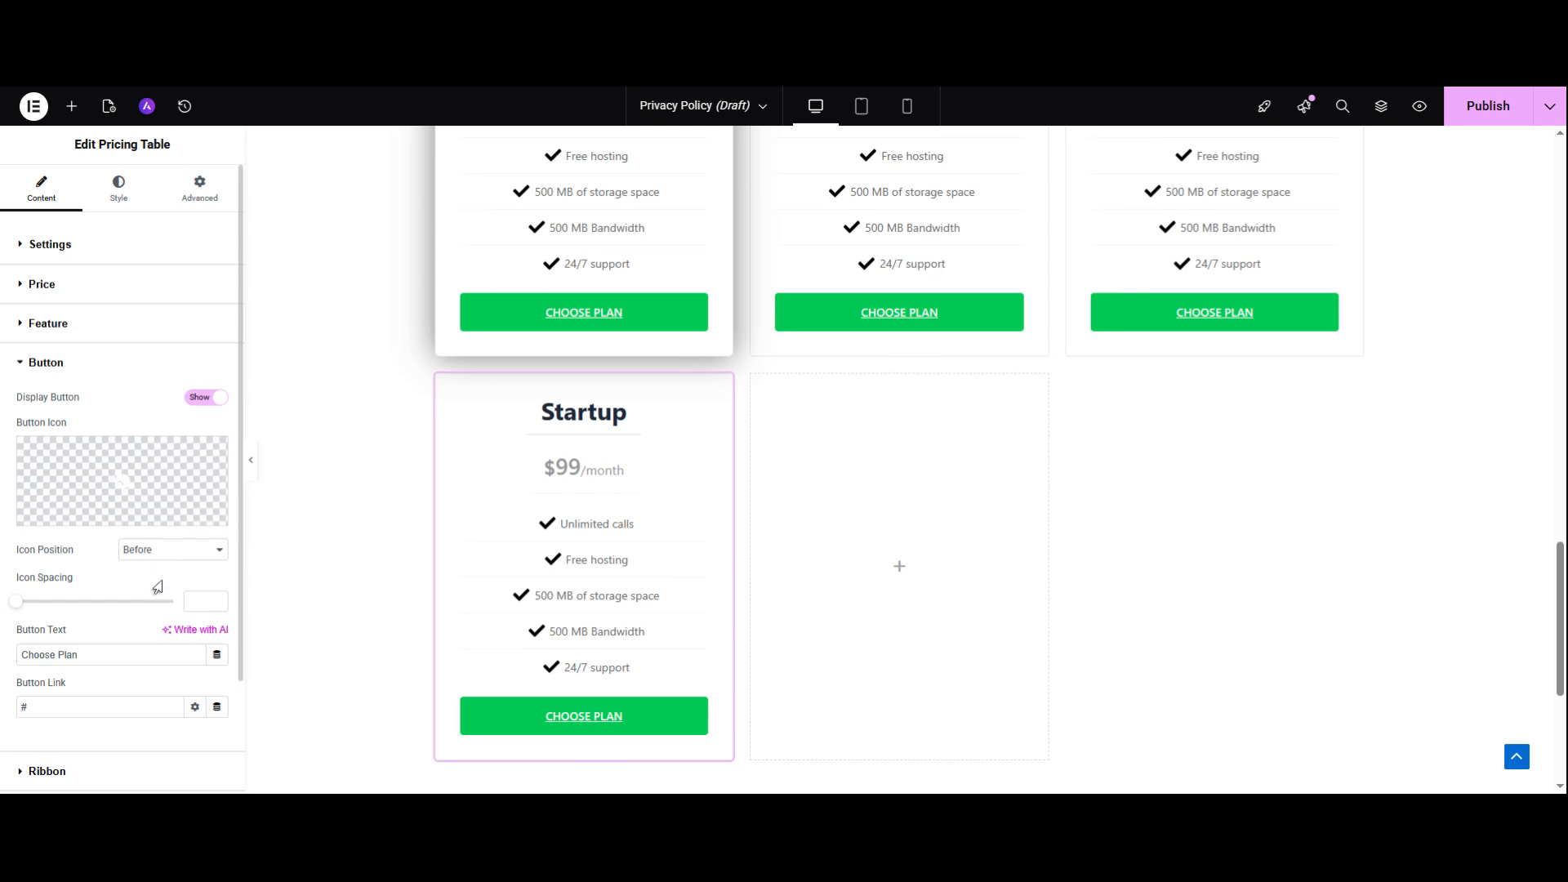
Duplicate the new pricing table into the second grid cell and set the copy's title to "pro".
right_click(582, 409)
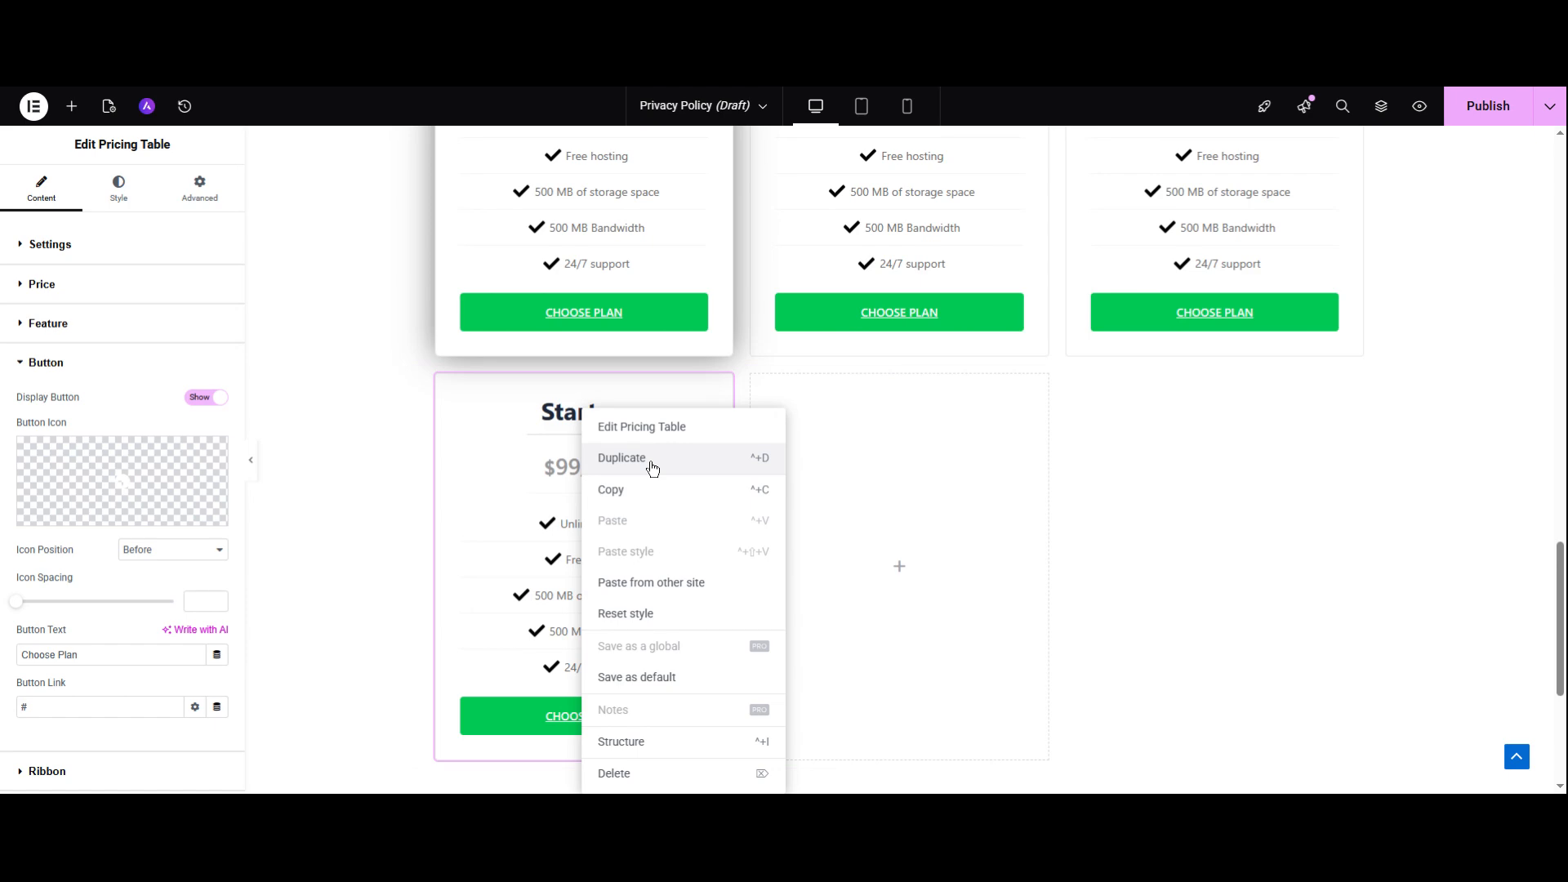
left_click(646, 462)
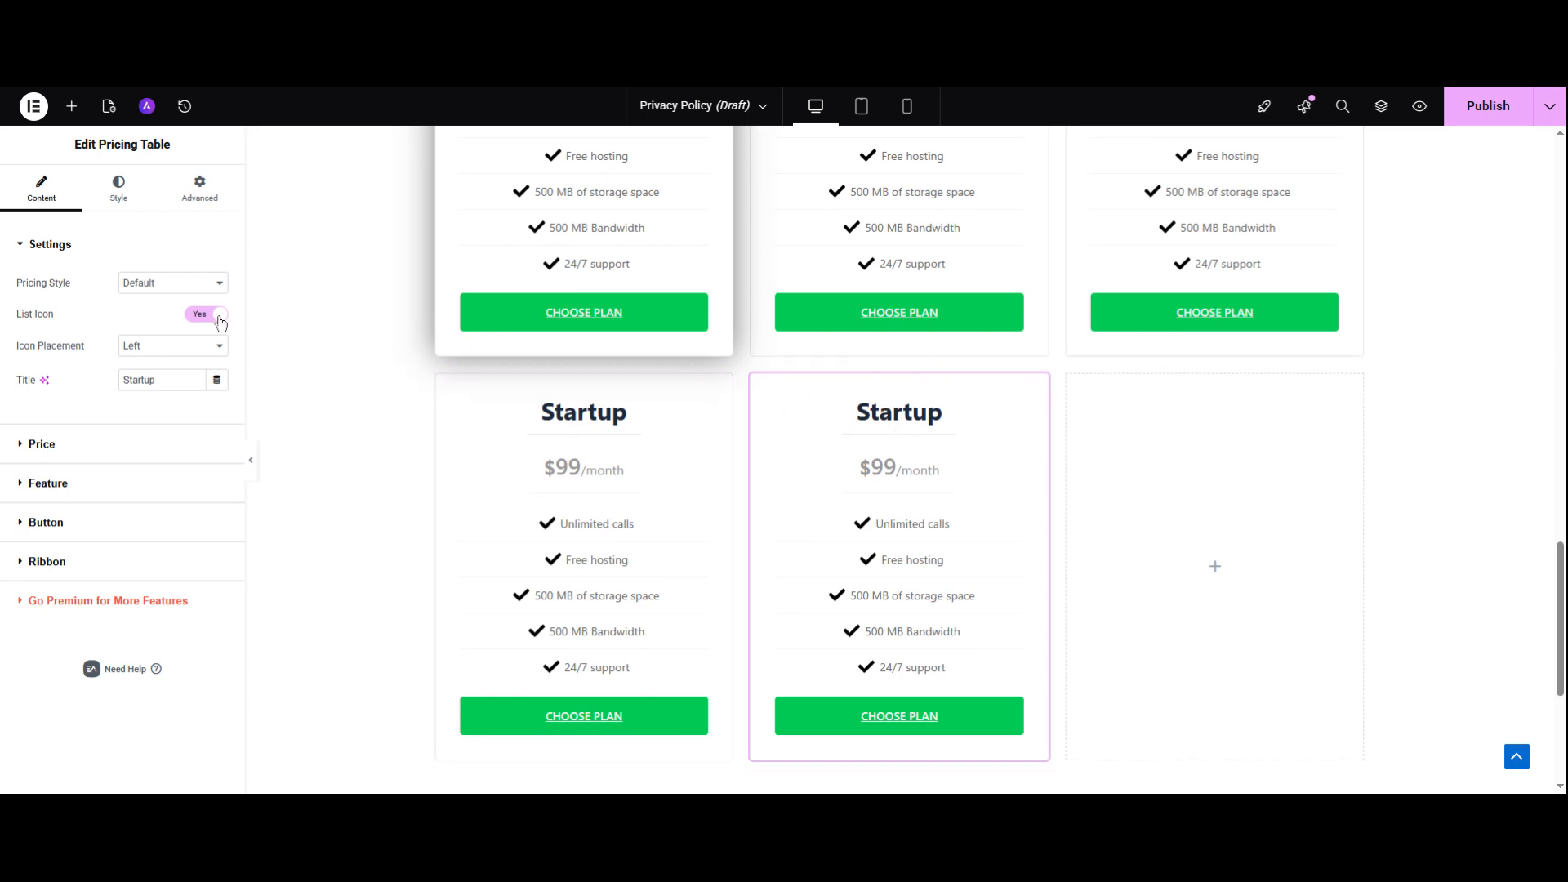
double_click(144, 381)
type("pro")
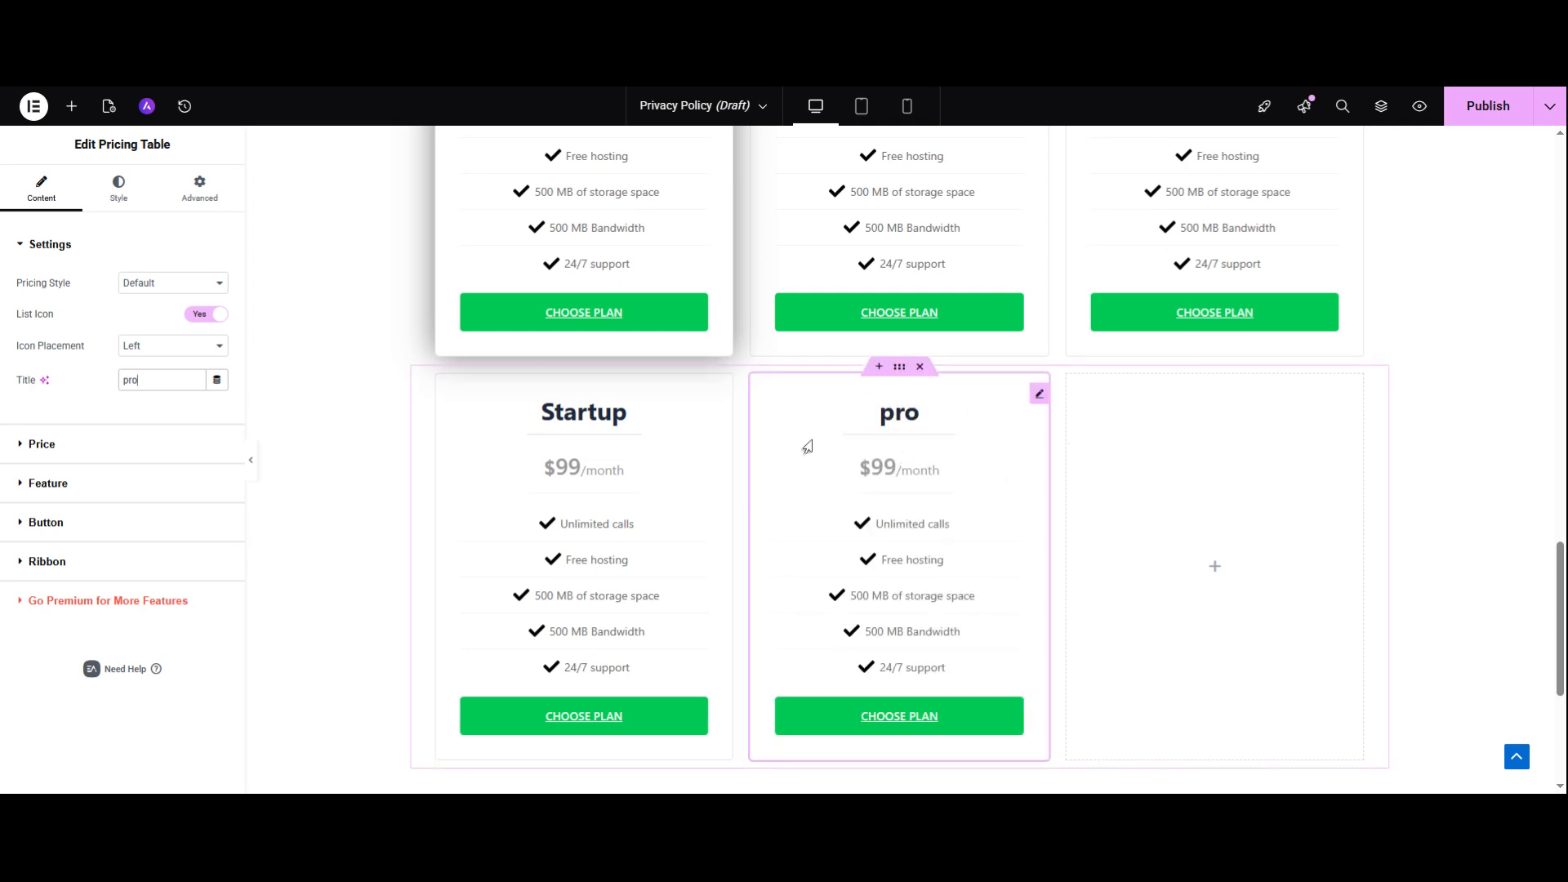
Delete the lower grid container together with its two pricing tables.
scroll(806, 448, "up", 5)
scroll(861, 524, "down", 3)
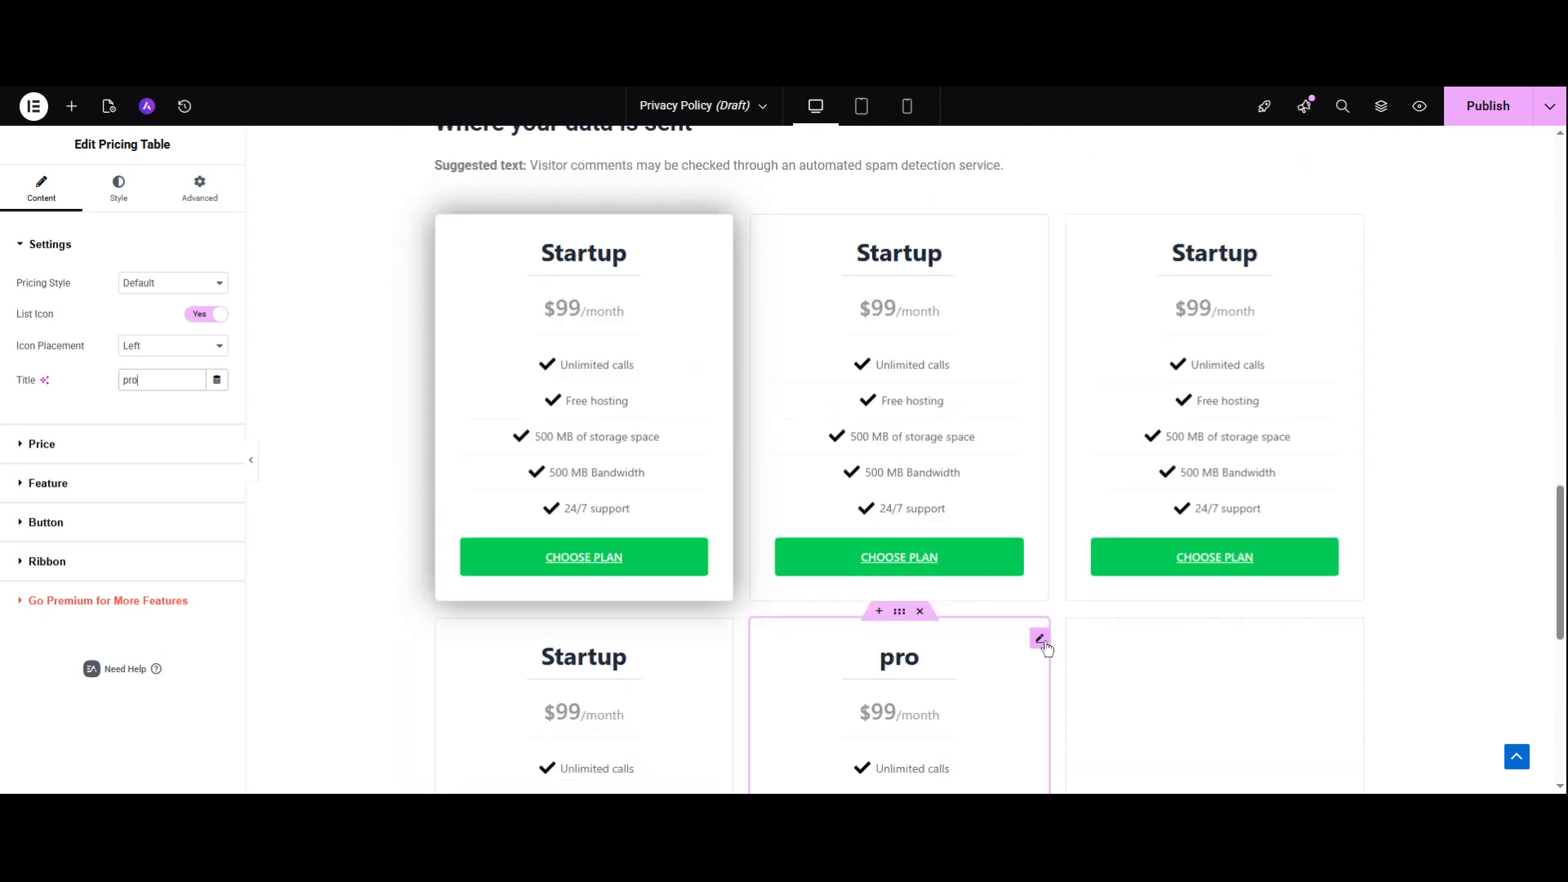
left_click(928, 611)
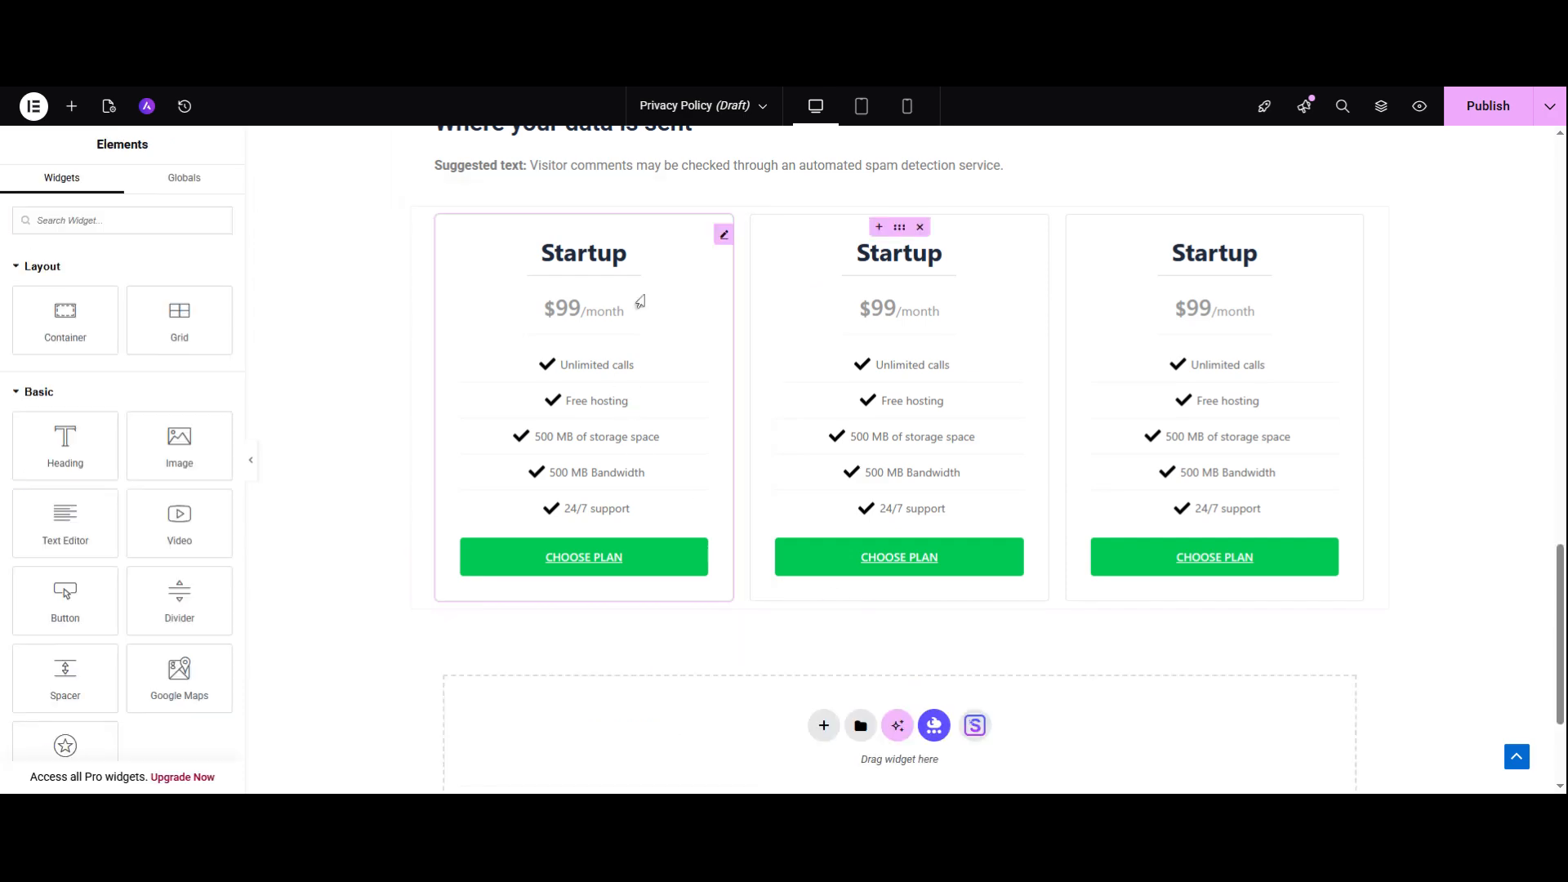
Set the background color of the first pricing table in the remaining row to turquoise #45ECE1.
left_click(519, 307)
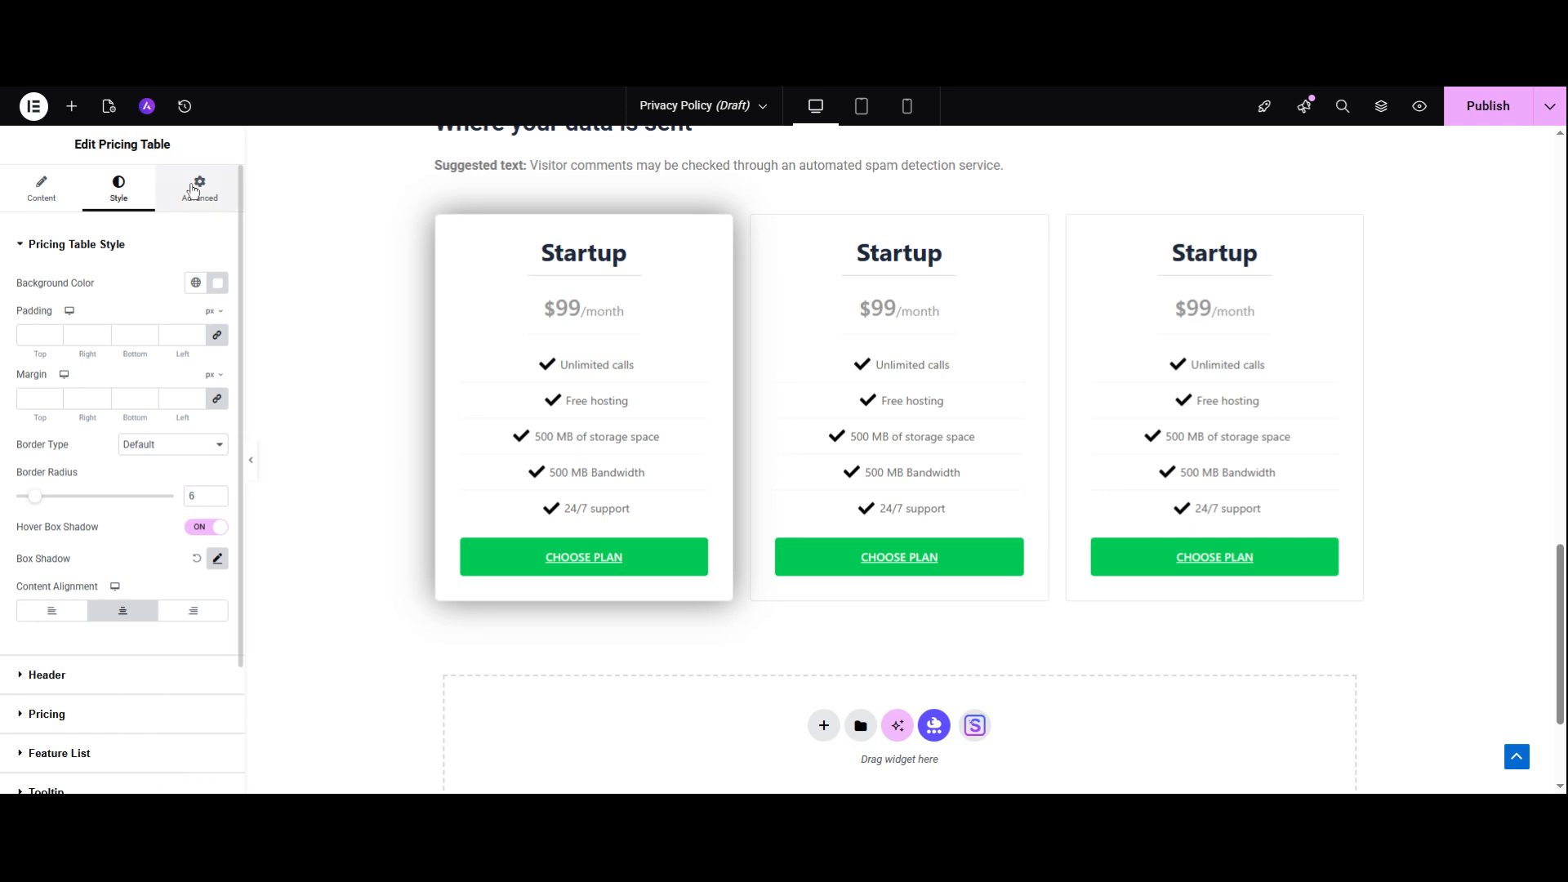
left_click(199, 191)
left_click(119, 190)
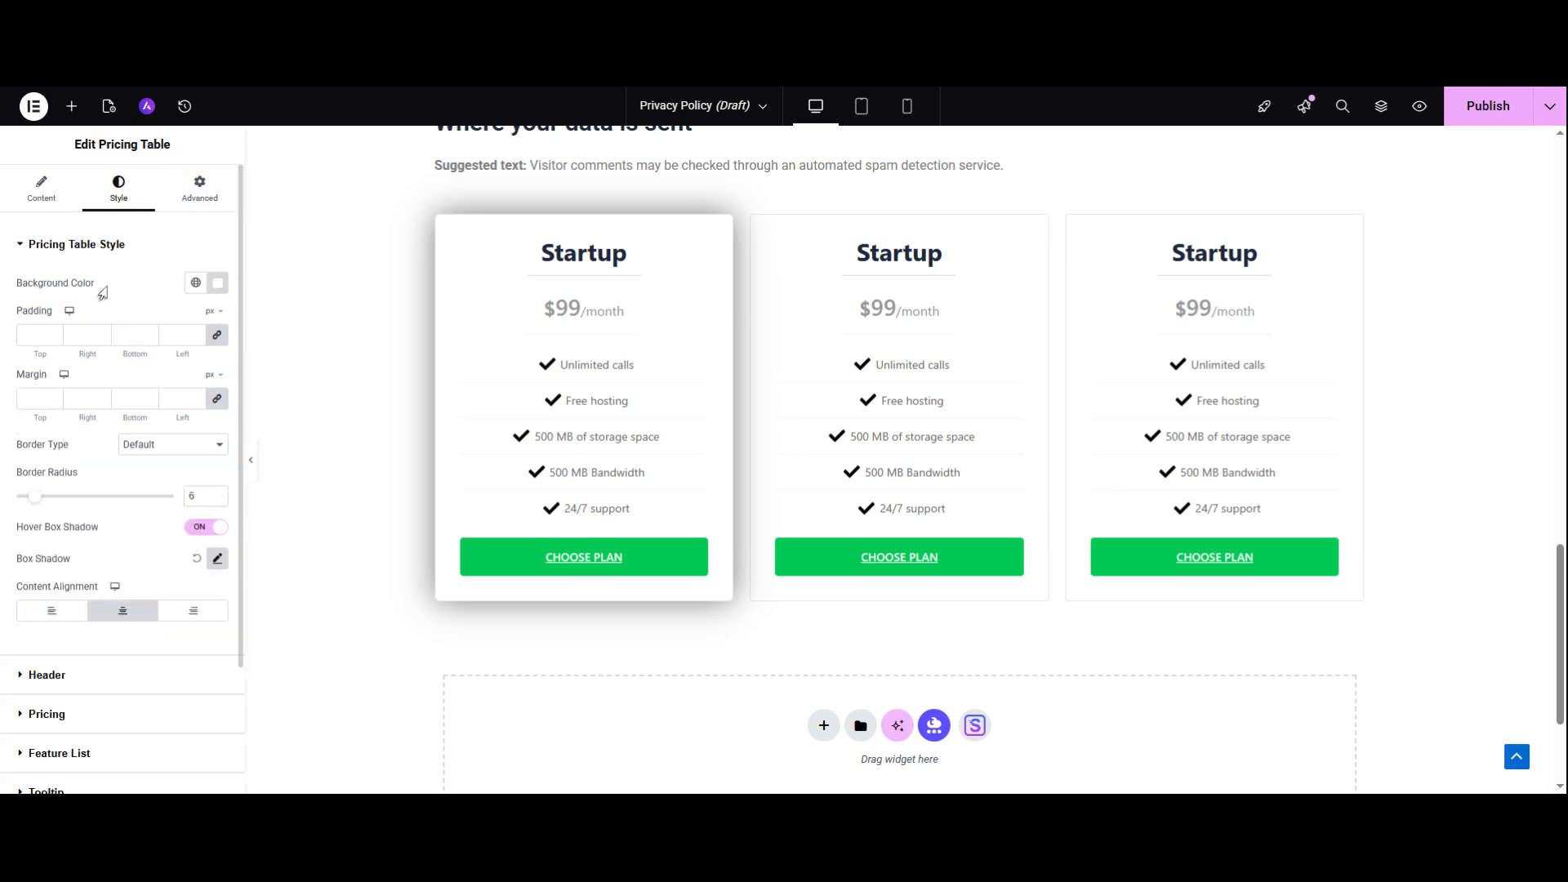
left_click(217, 282)
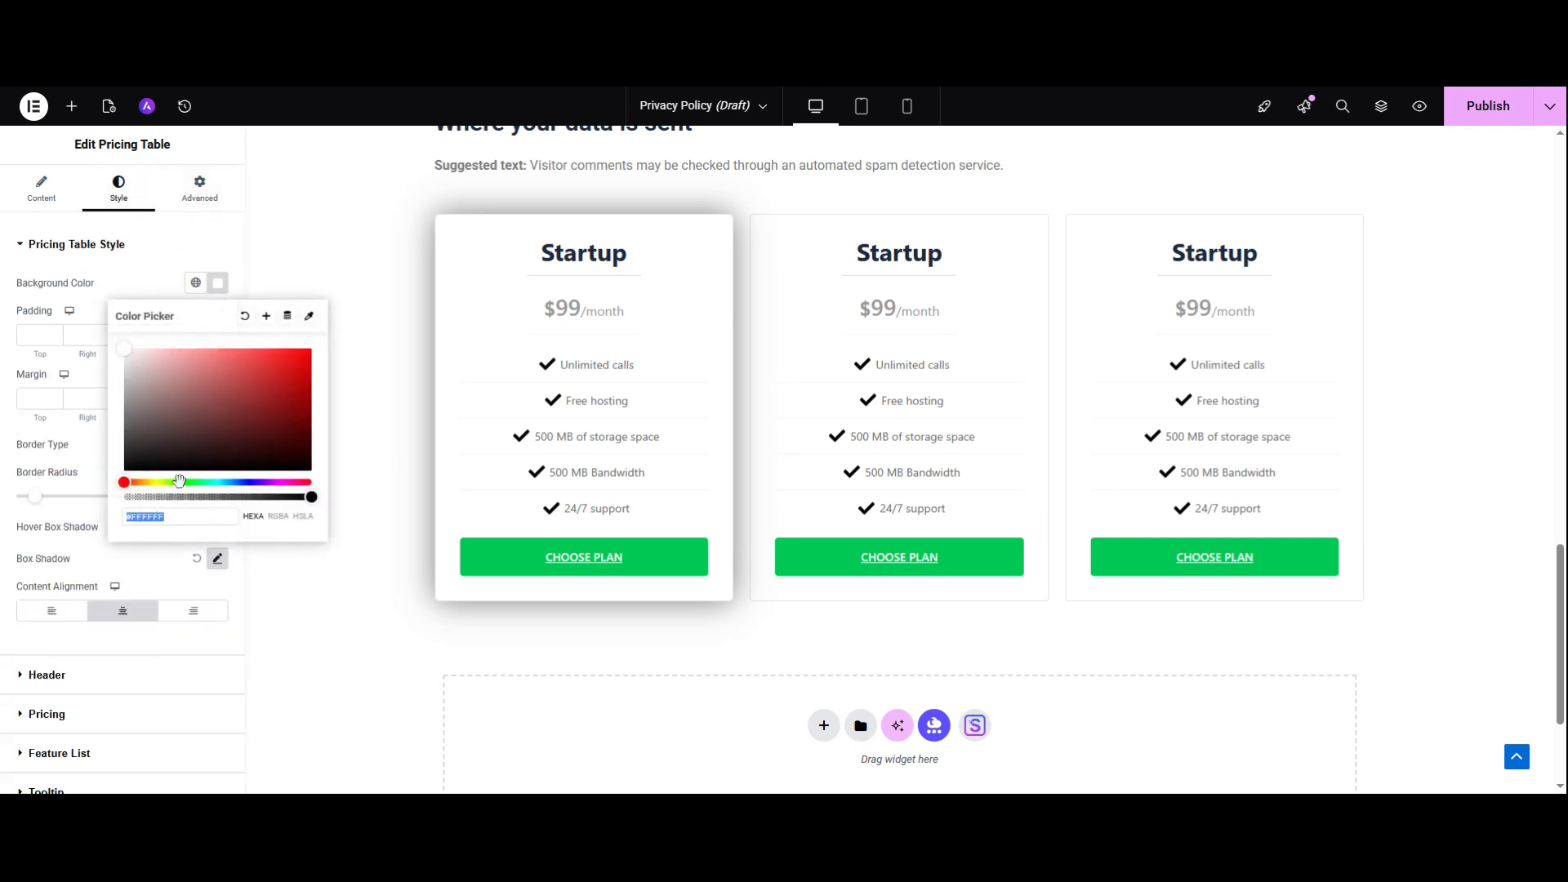
left_click(160, 480)
left_click(161, 481)
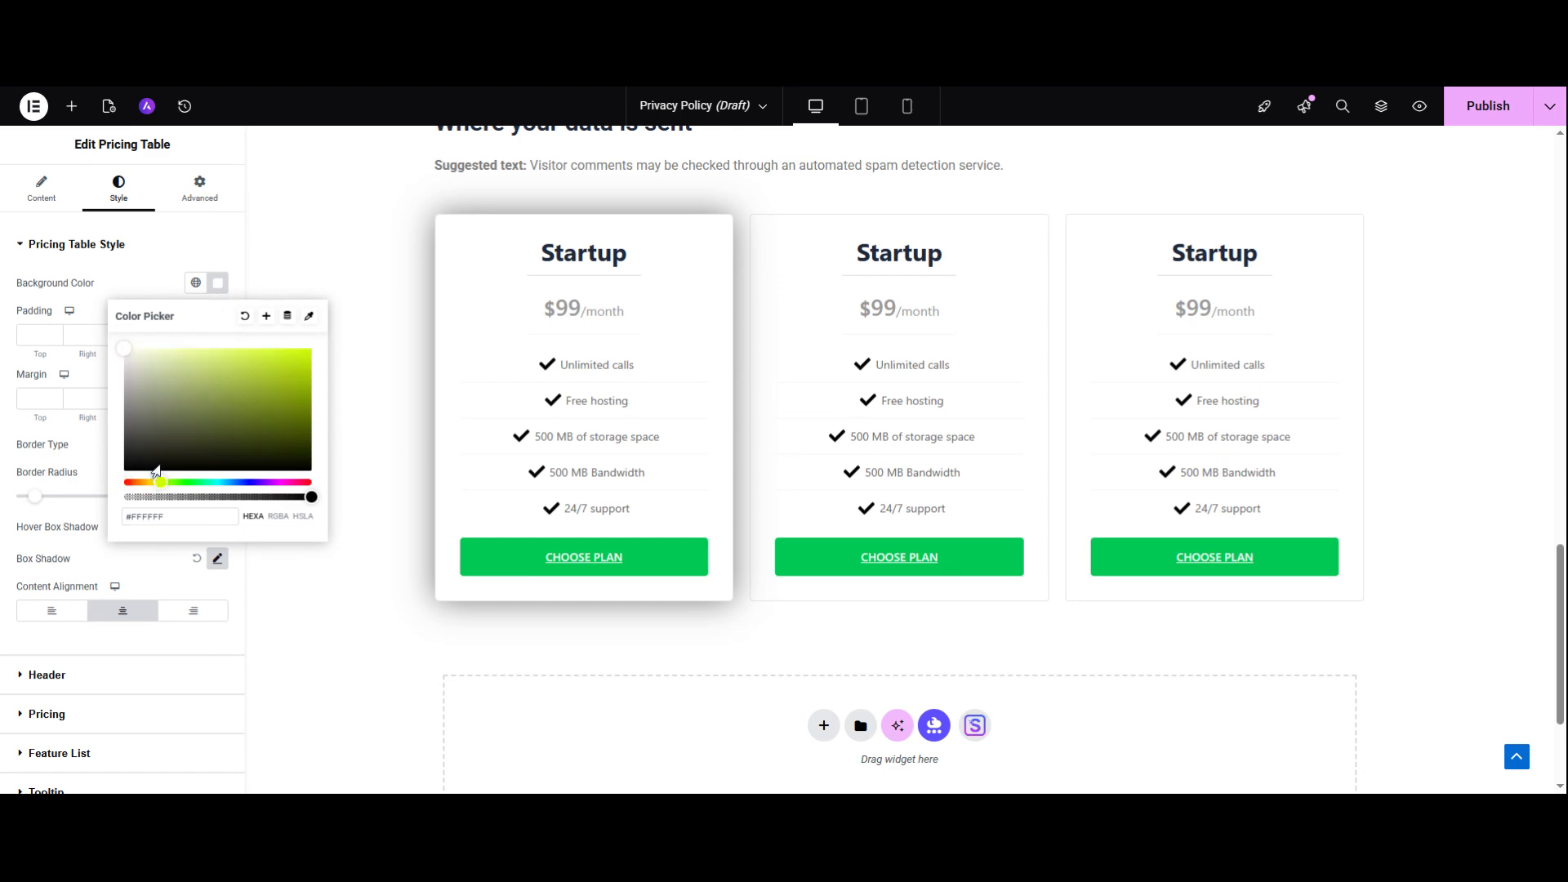
left_click(255, 356)
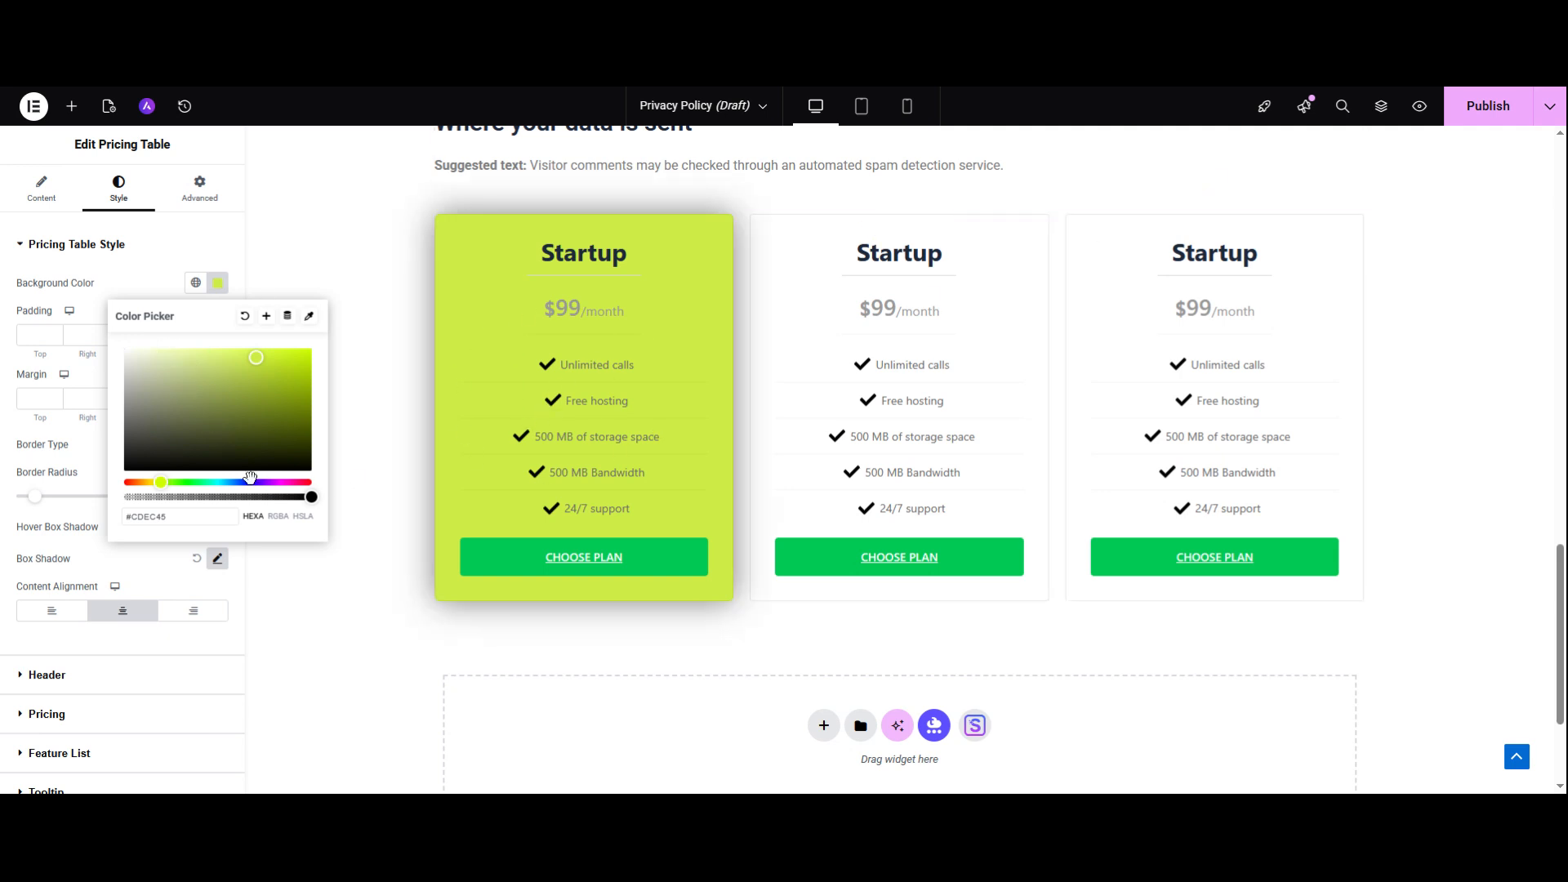
left_click(217, 480)
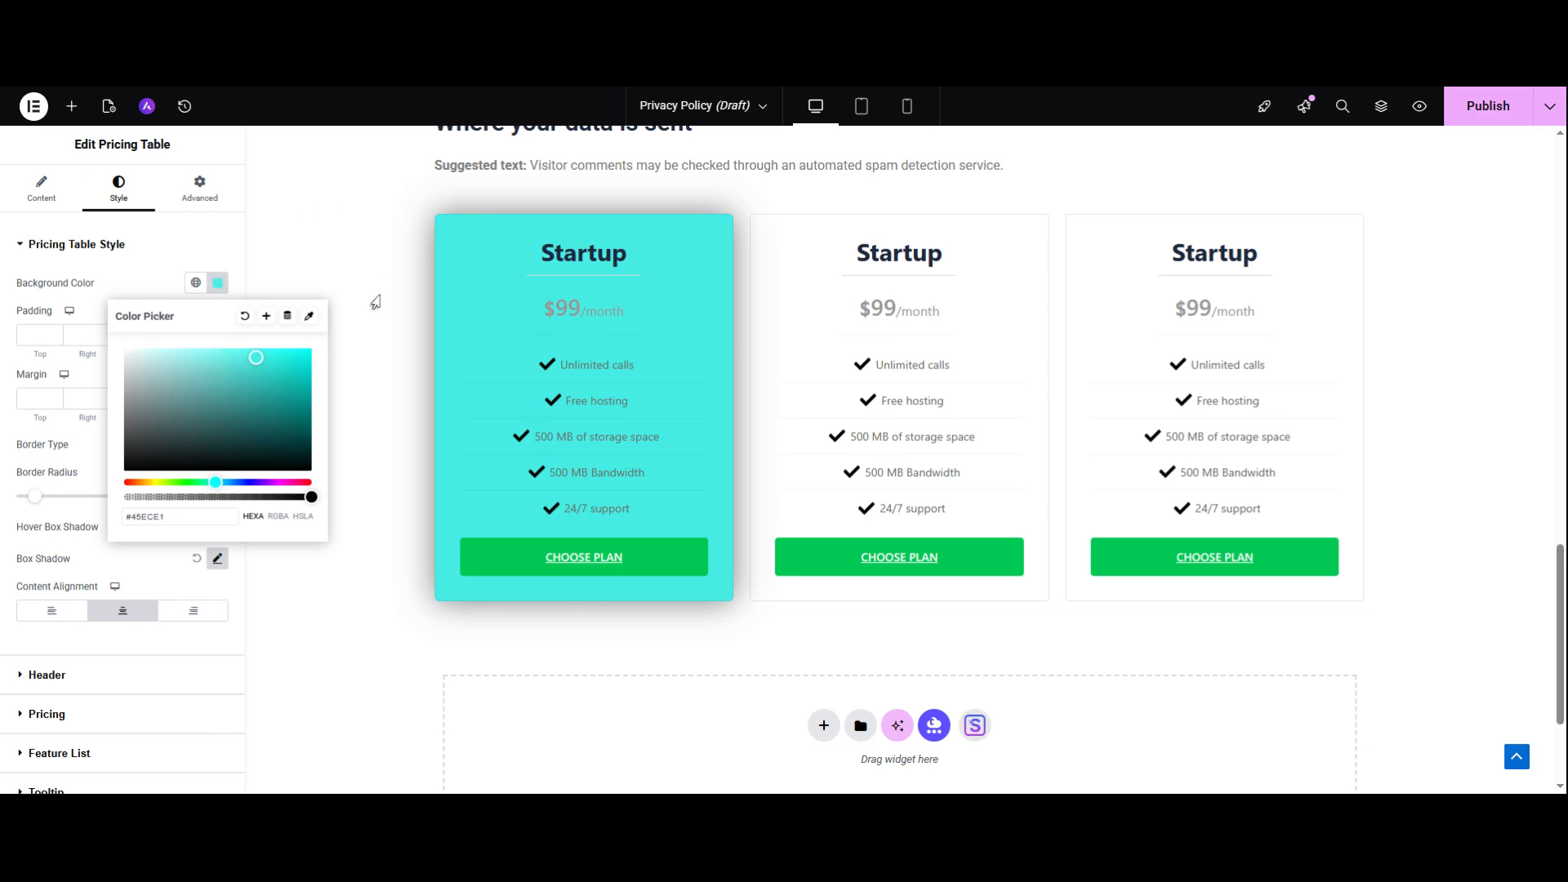
left_click(360, 300)
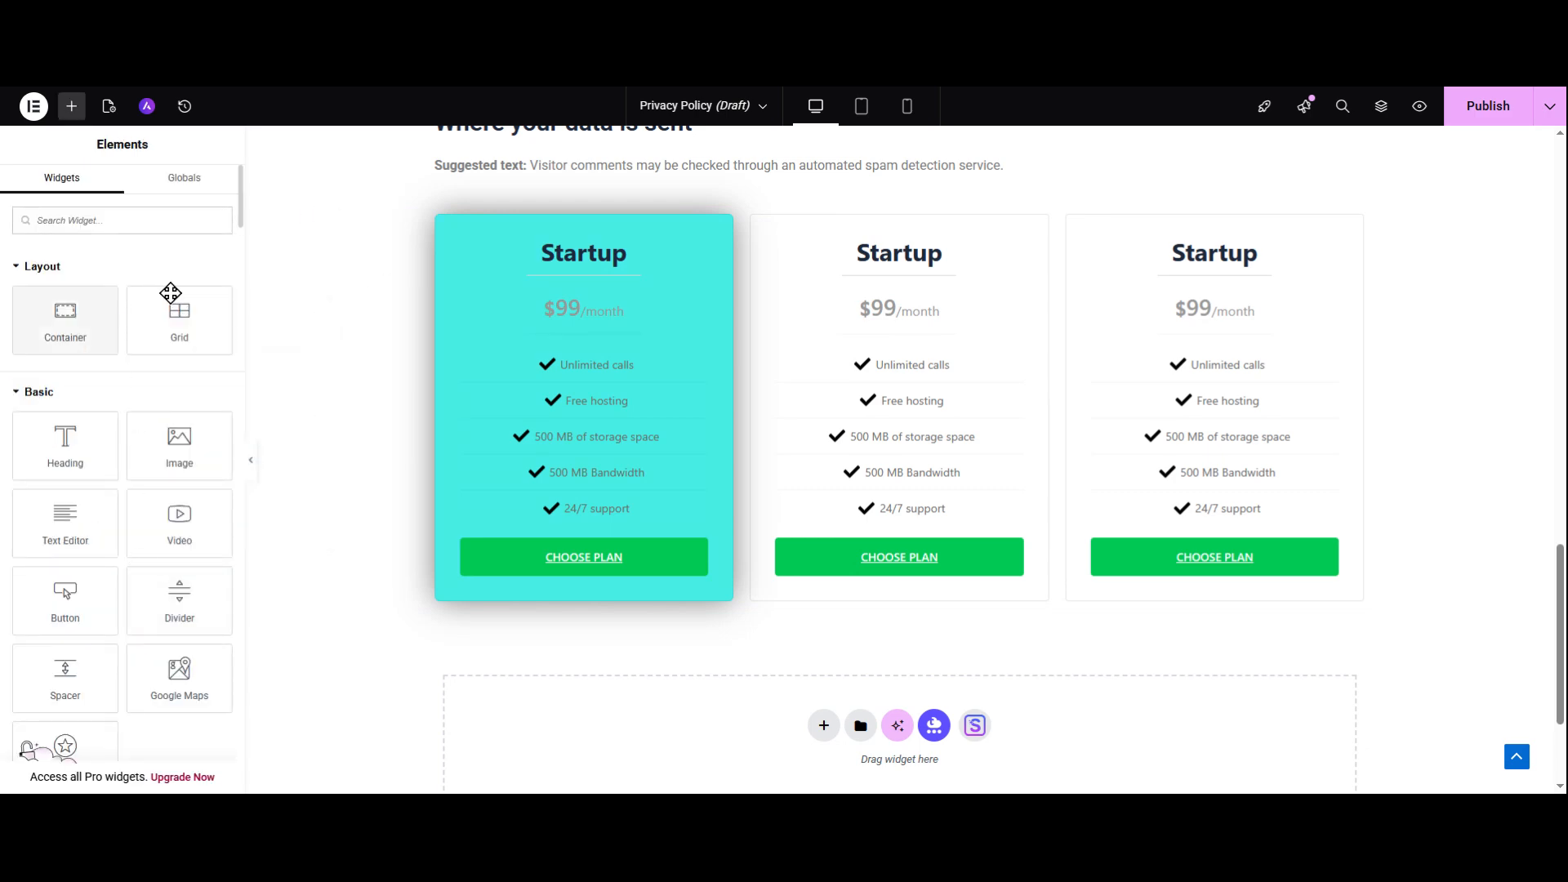
Examine the first pricing table's style settings for pricing, feature list, tooltip and button.
left_click(588, 288)
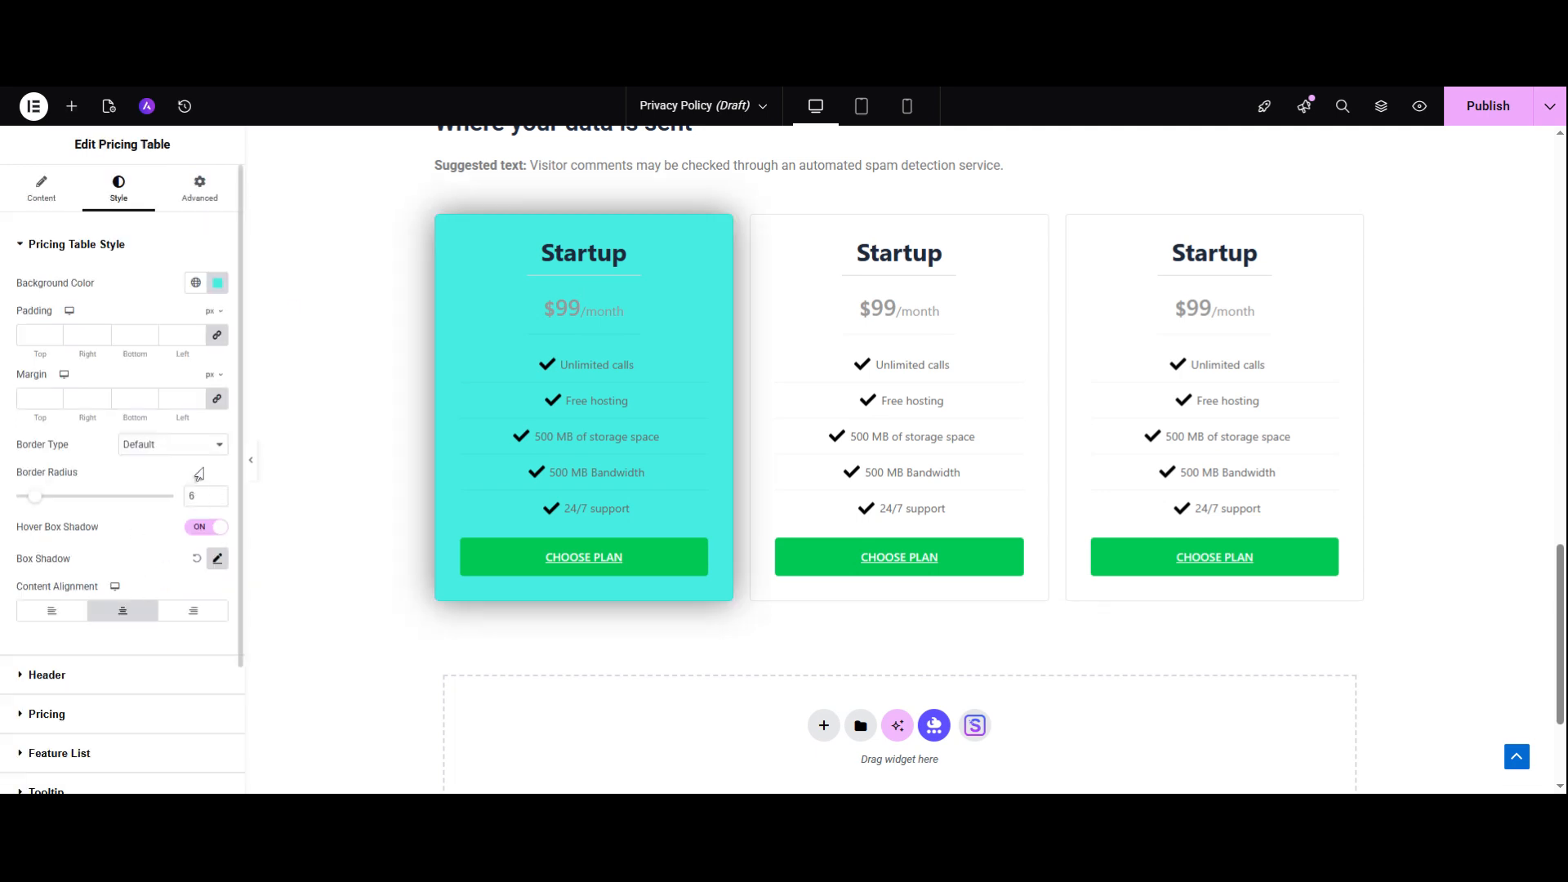
scroll(114, 513, "down", 2)
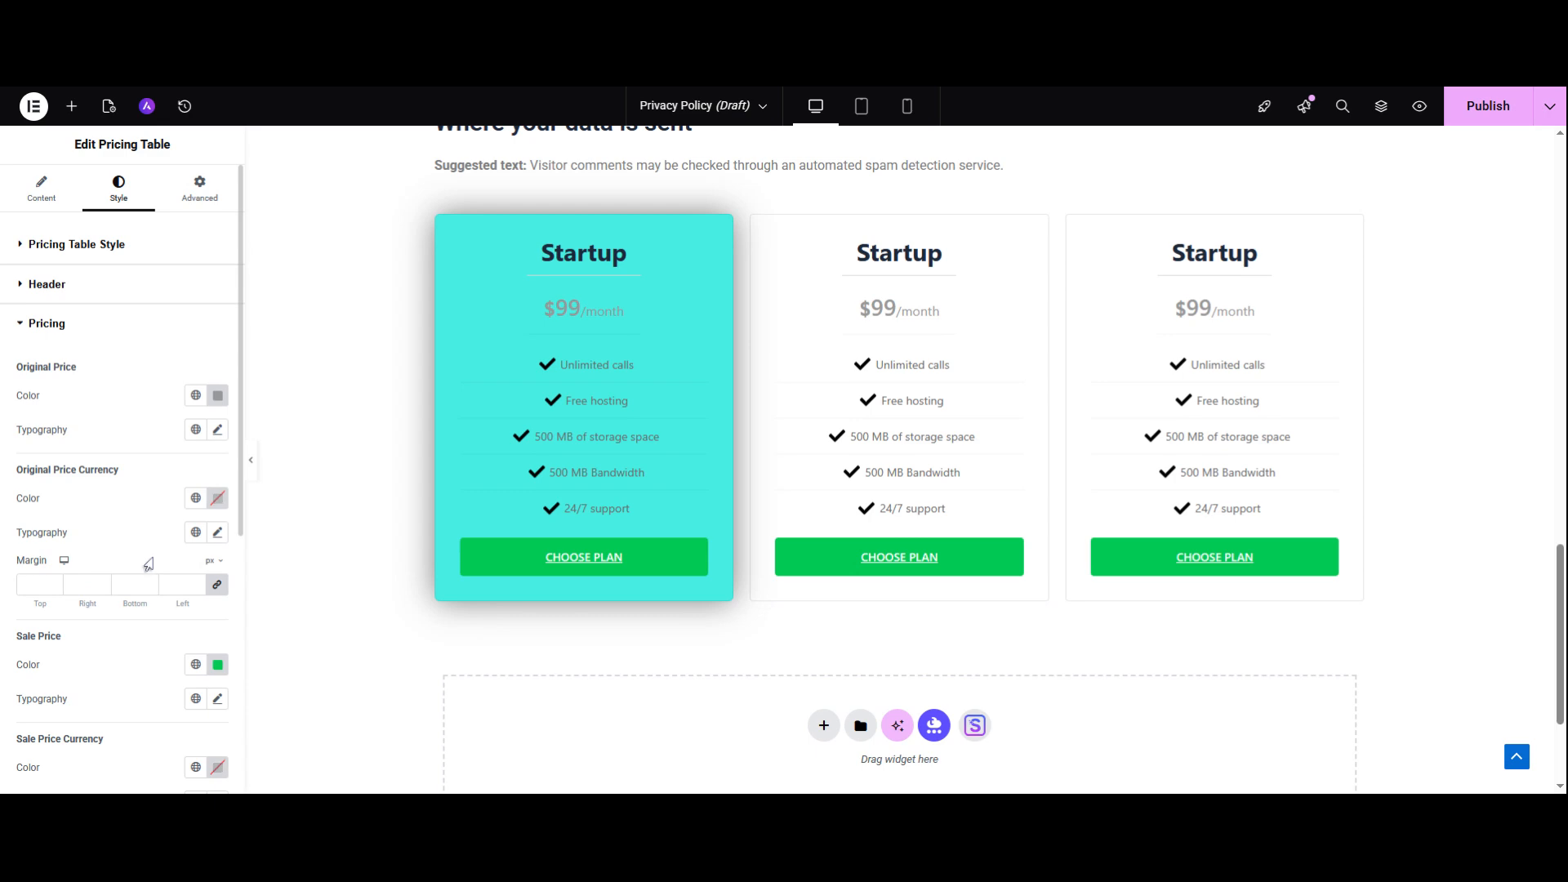
scroll(134, 554, "down", 3)
scroll(124, 531, "down", 3)
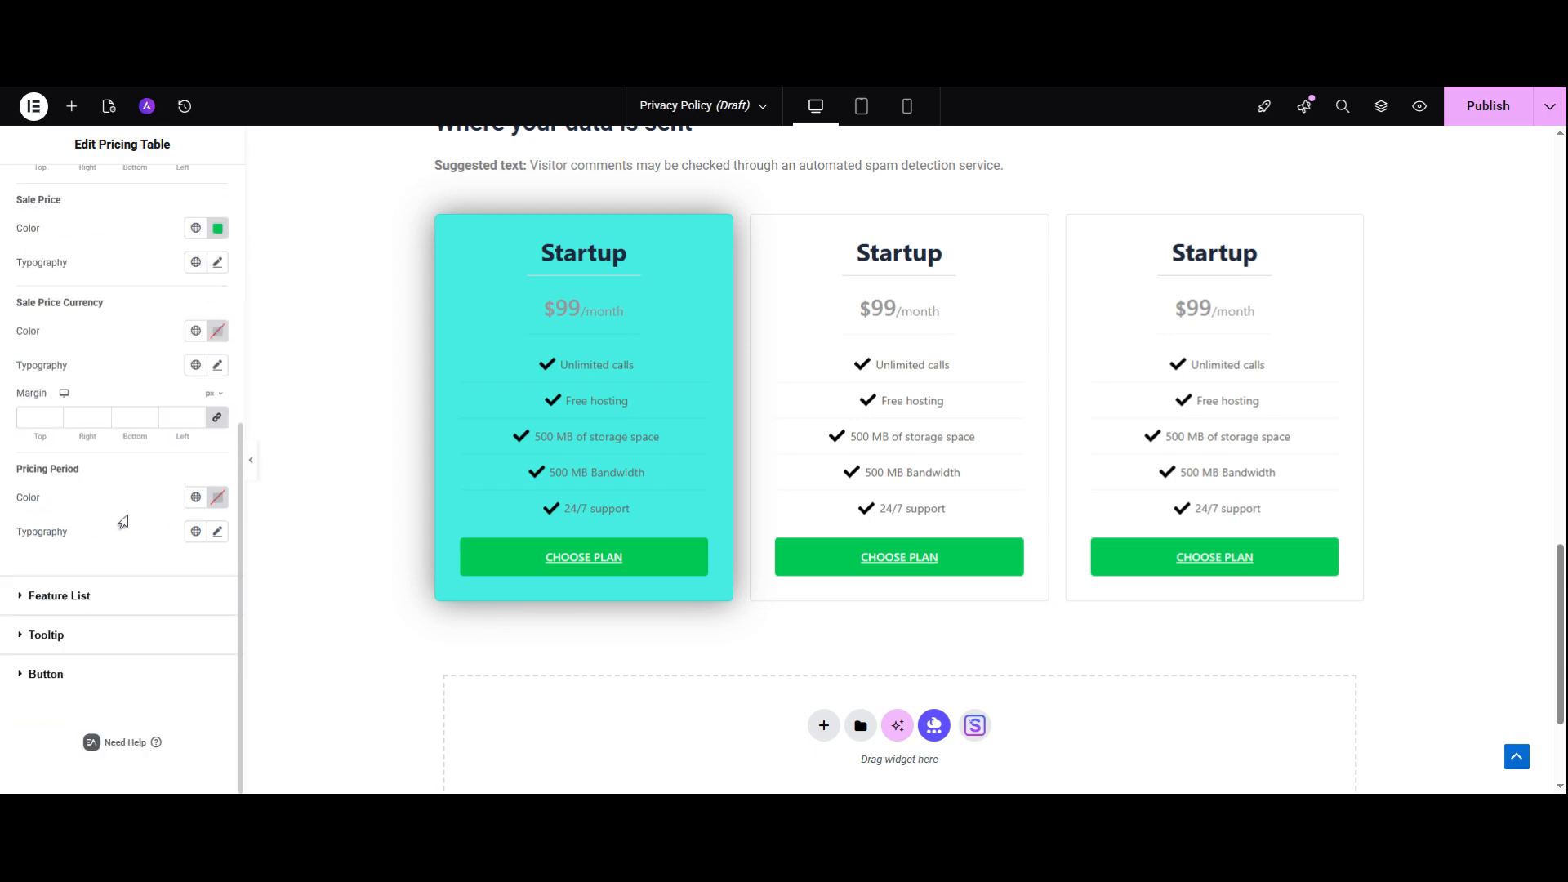
left_click(145, 605)
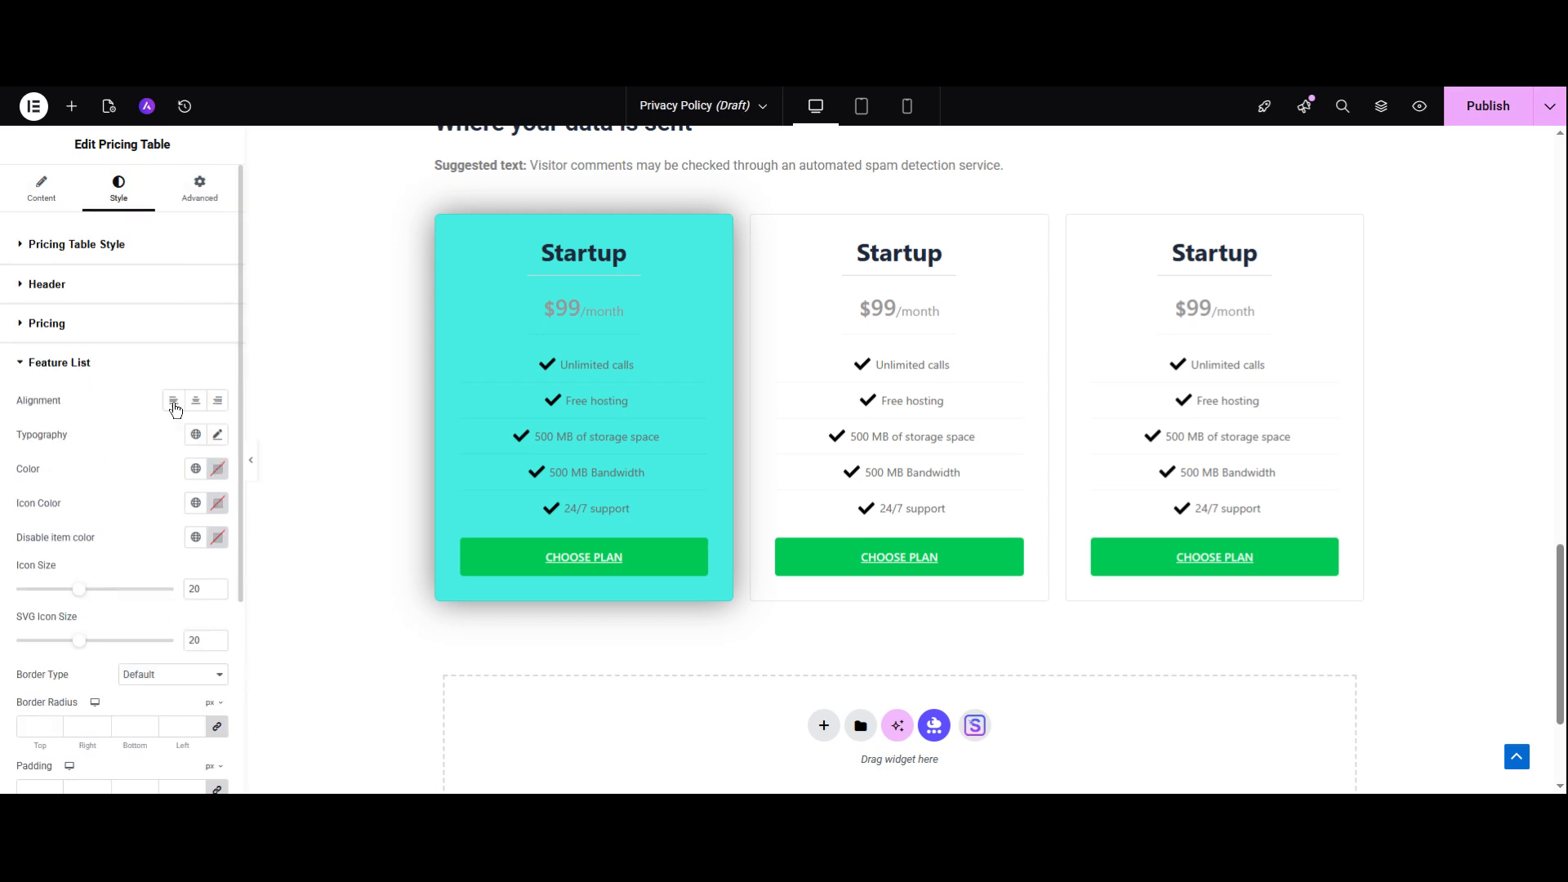
scroll(151, 562, "down", 3)
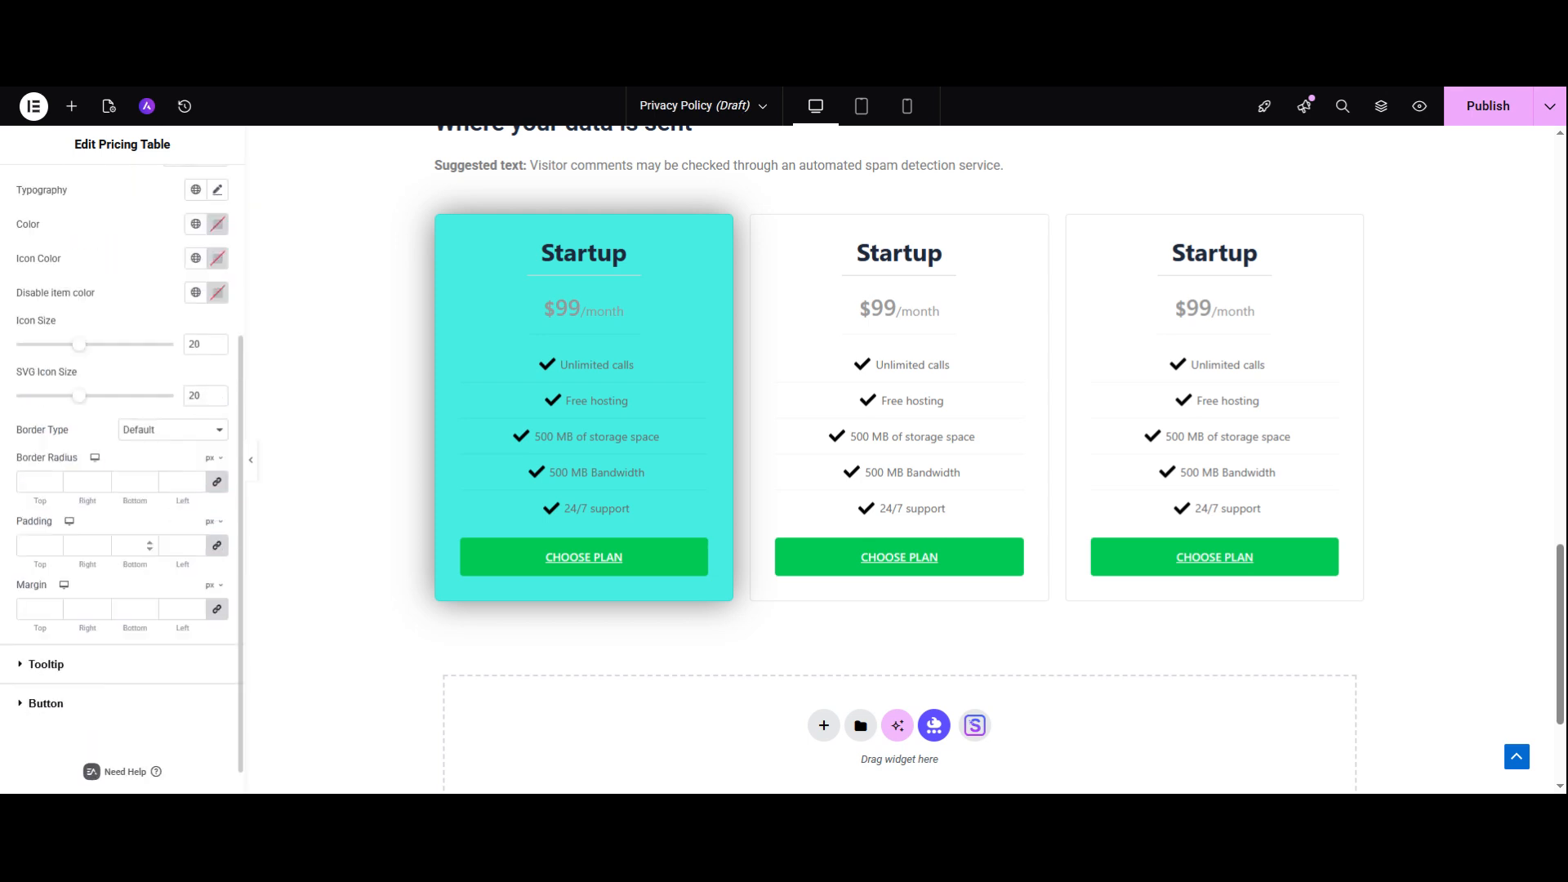
left_click(123, 668)
scroll(188, 517, "down", 2)
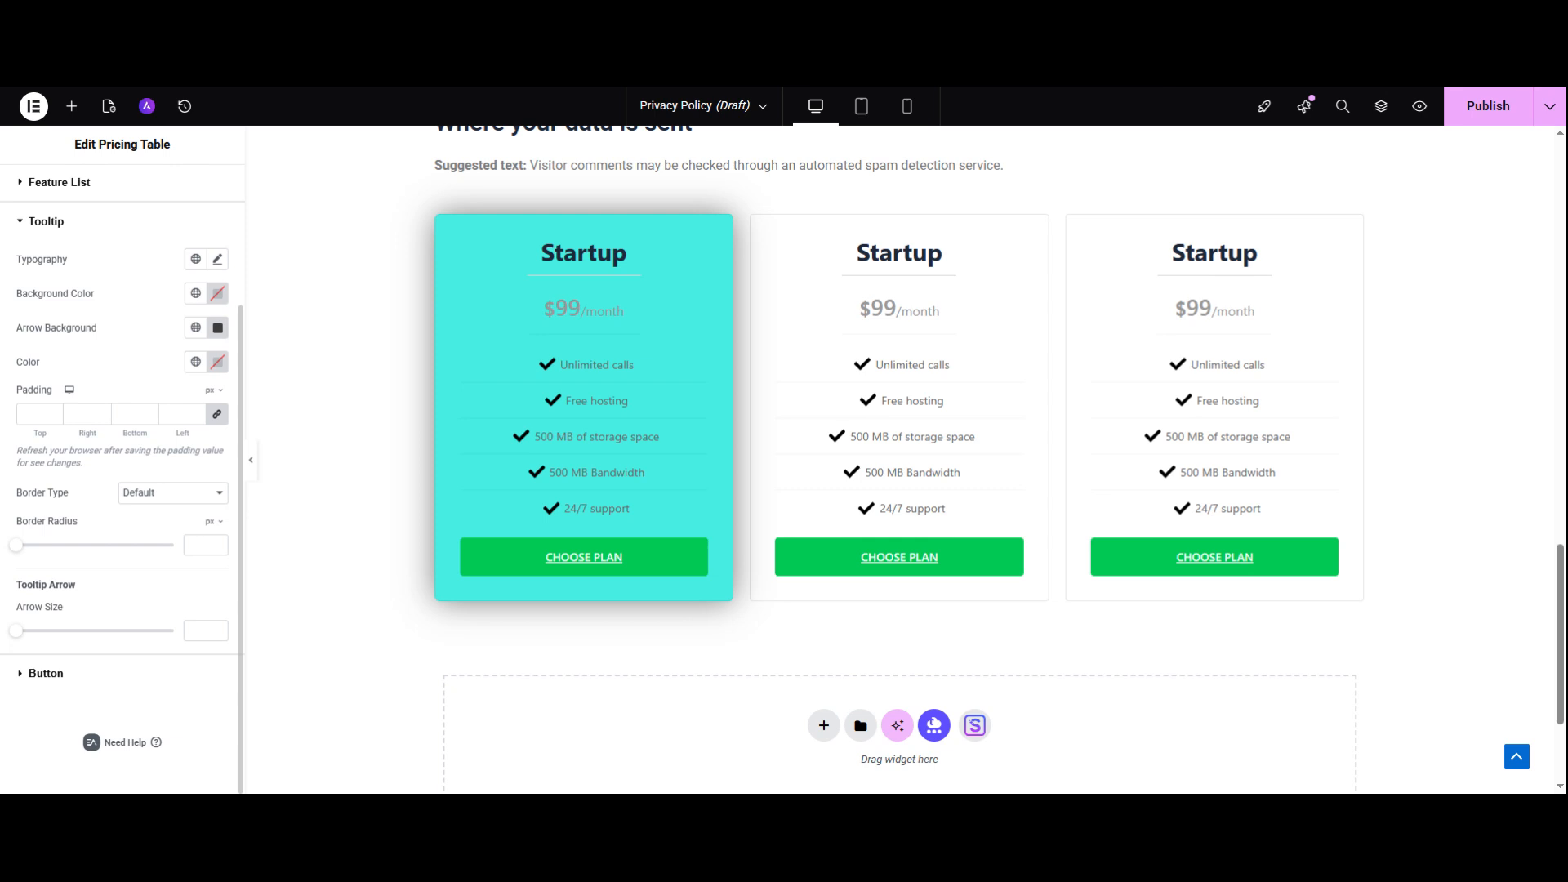
left_click(115, 676)
scroll(115, 604, "down", 3)
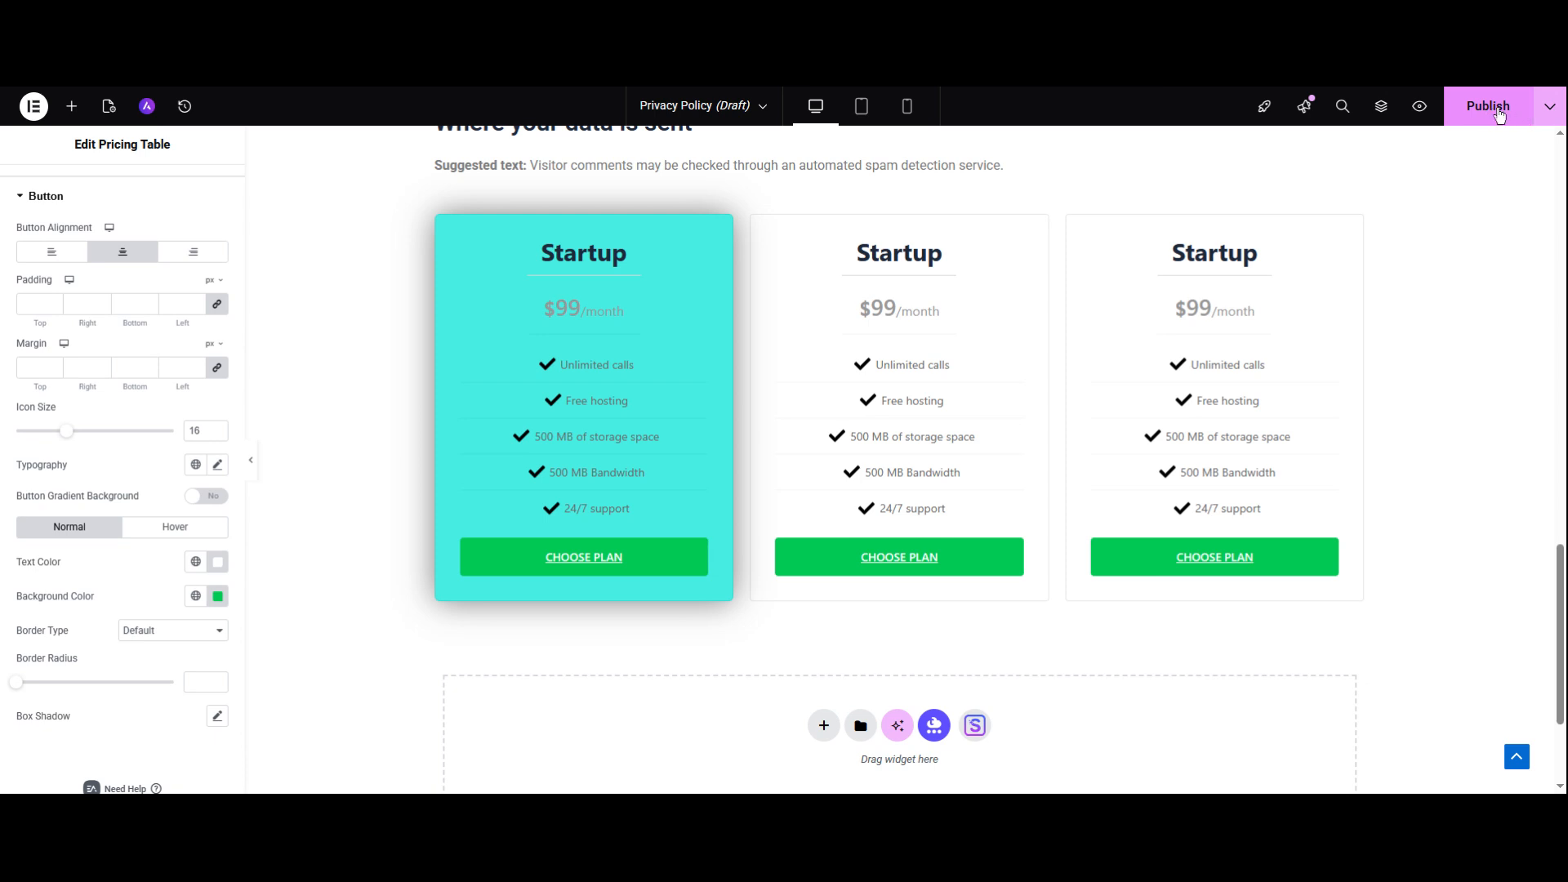
left_click(1492, 200)
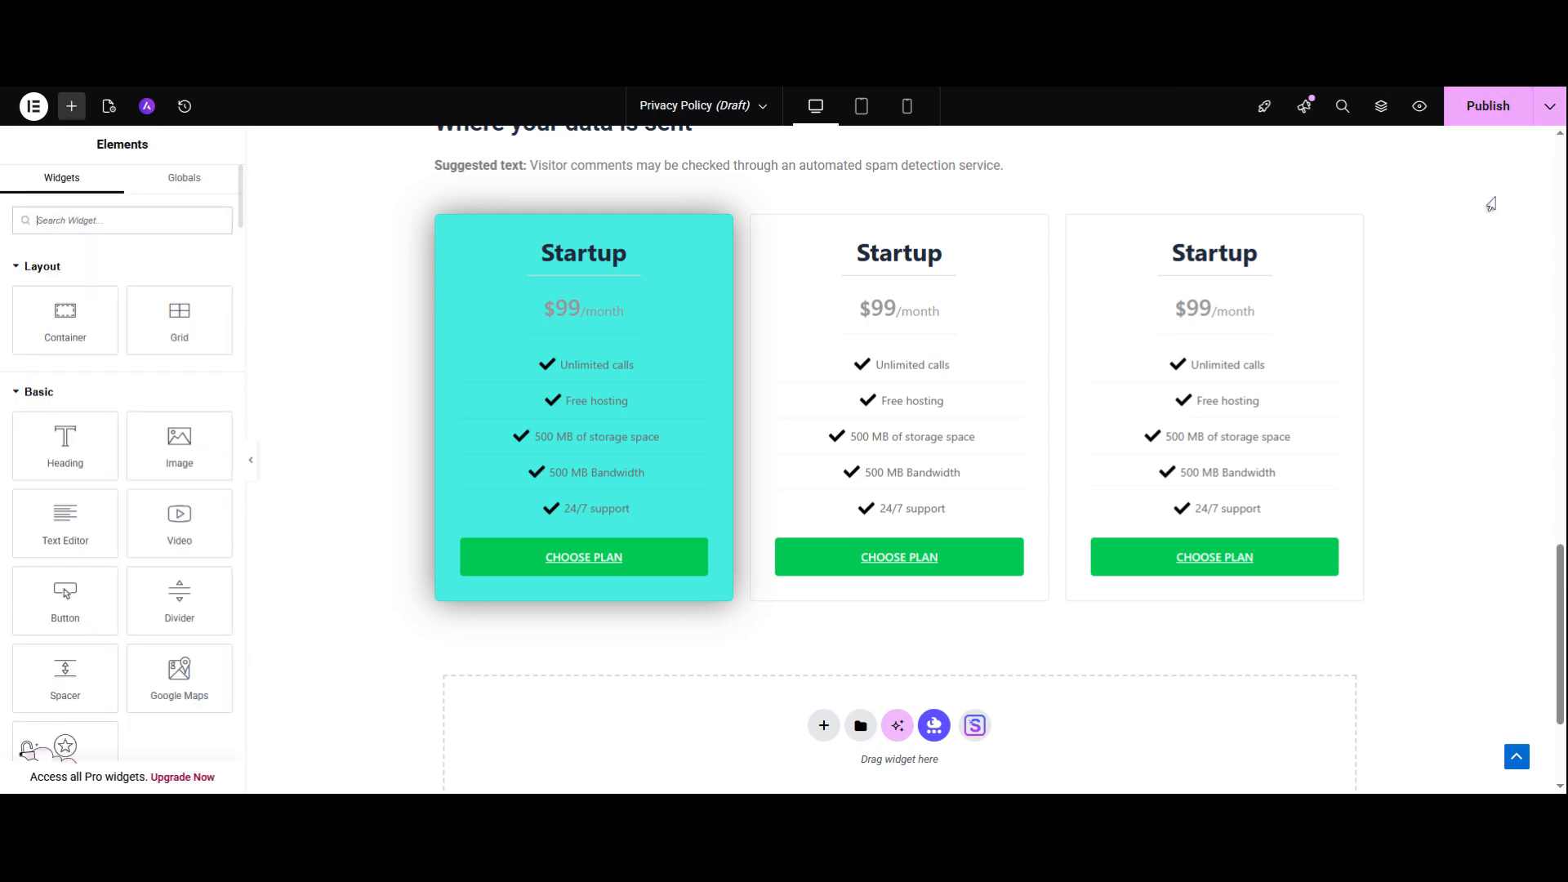